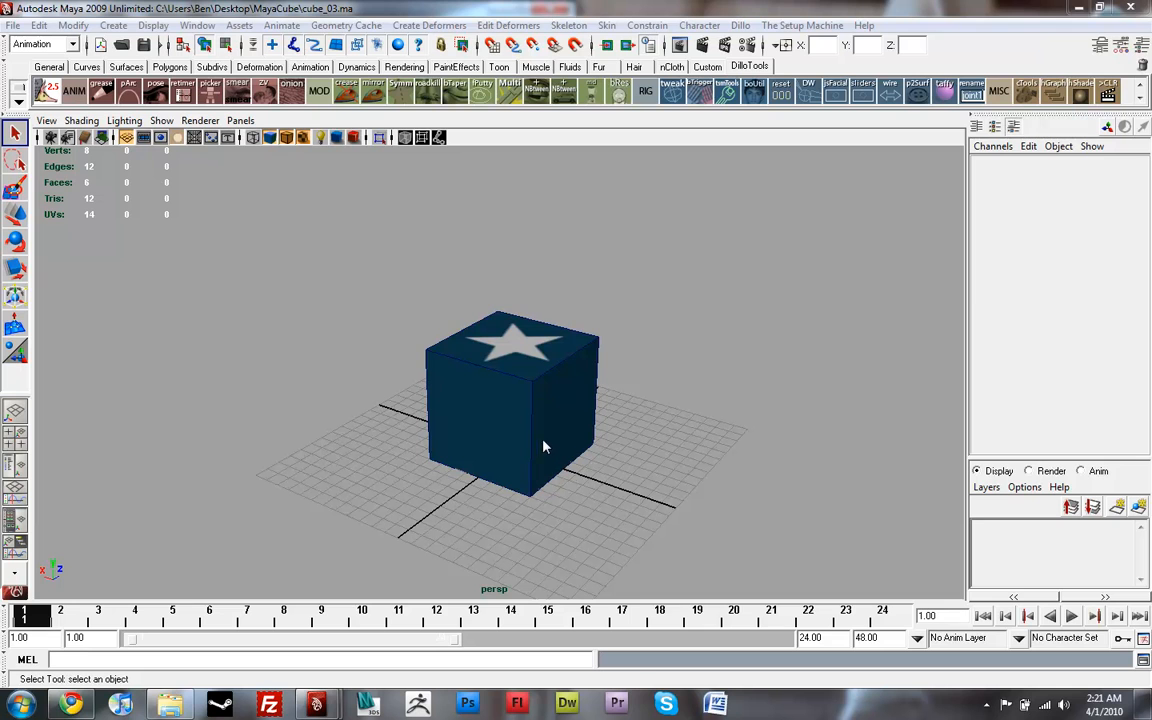
Select MyCube, orbit around it and switch to the four-panel top/persp/front/side layout.
left_click(520, 393)
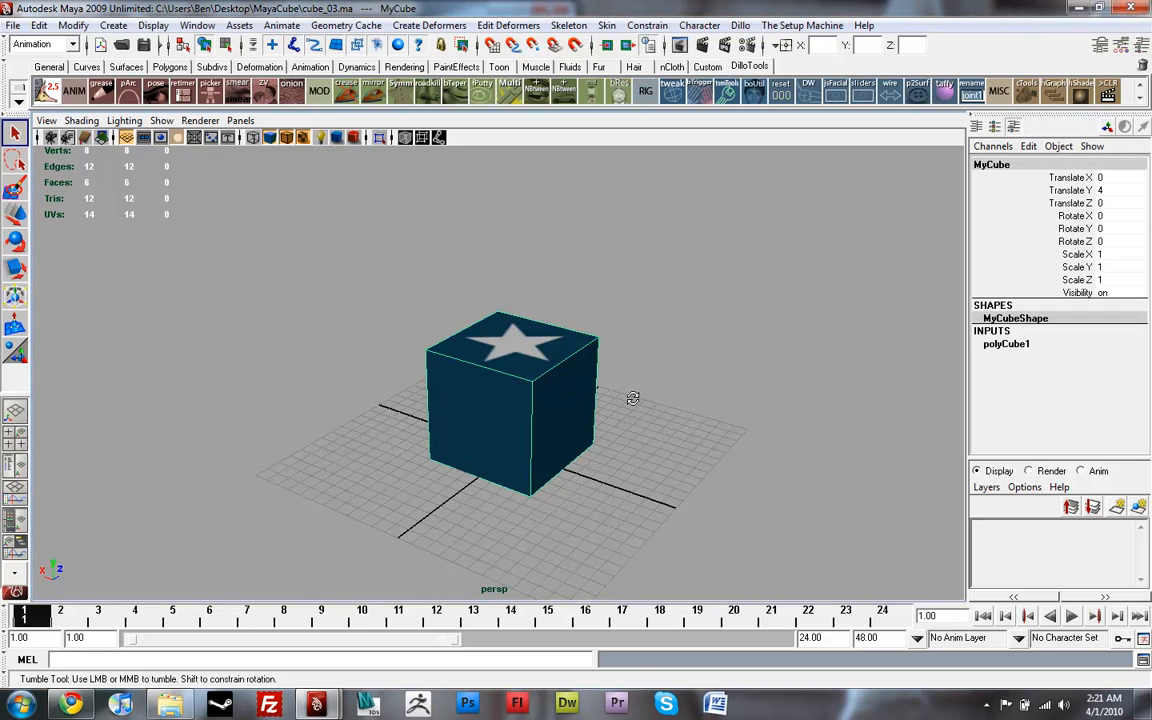
left_click_drag(522, 385, 621, 414, "alt")
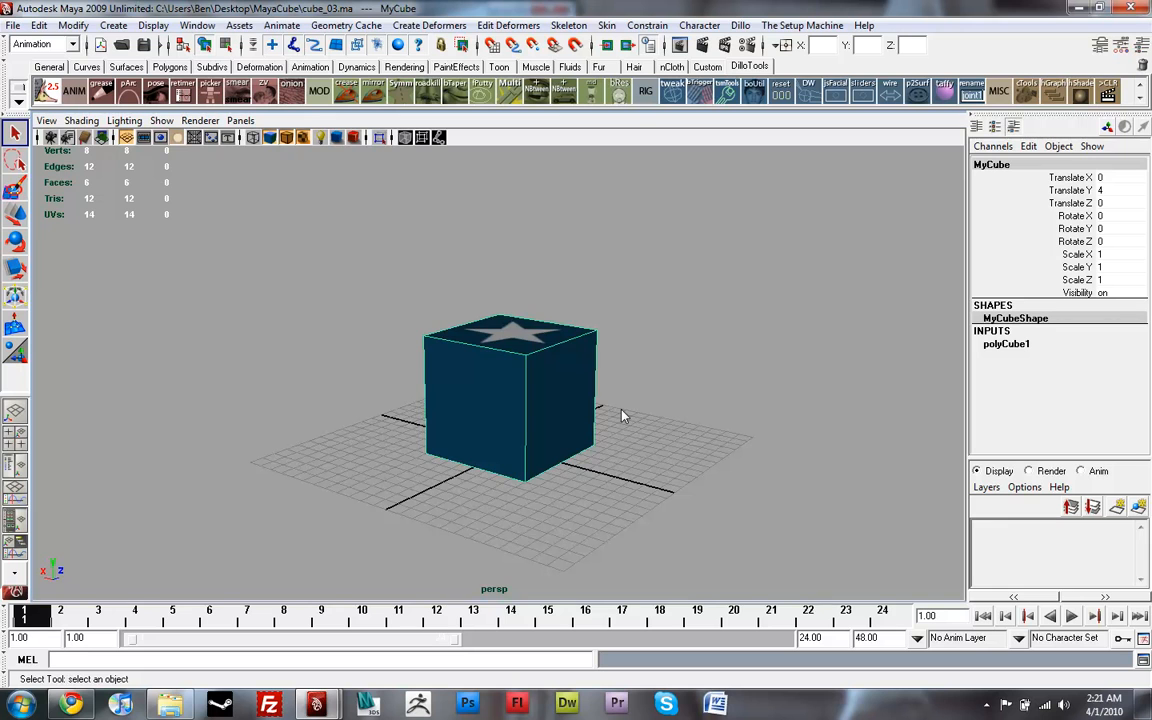
key("space")
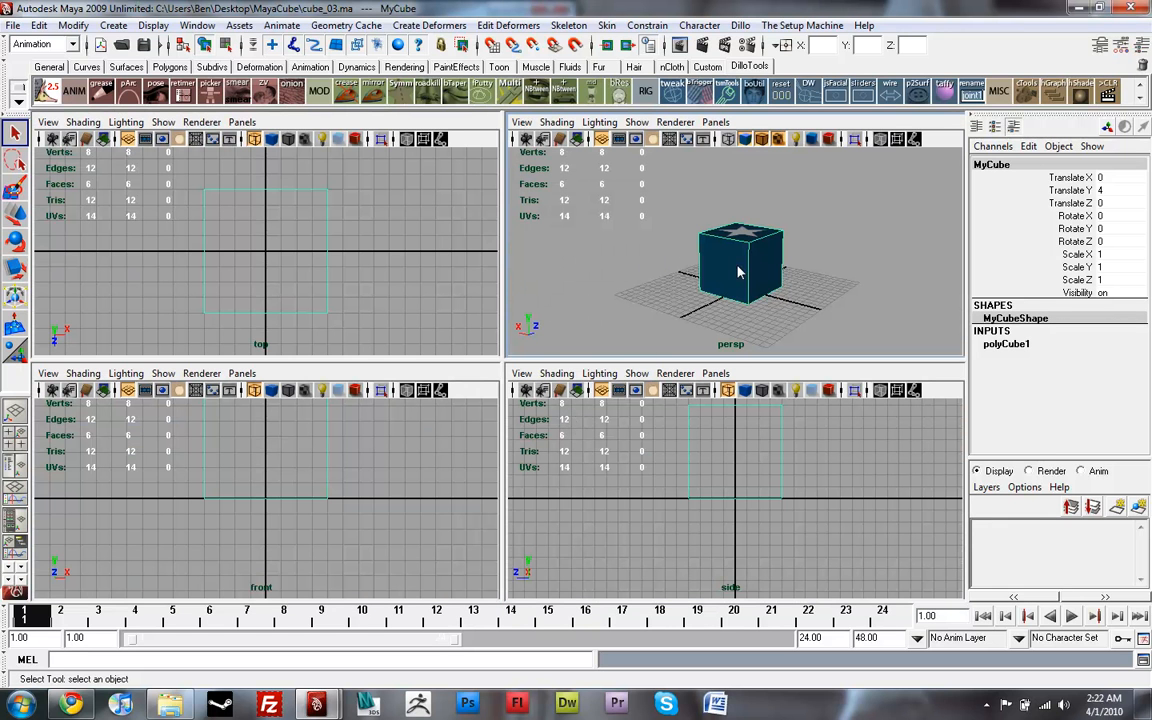
Scale MyCube along Y to about 3.0 in the side view, making it a tall column.
left_click(817, 270)
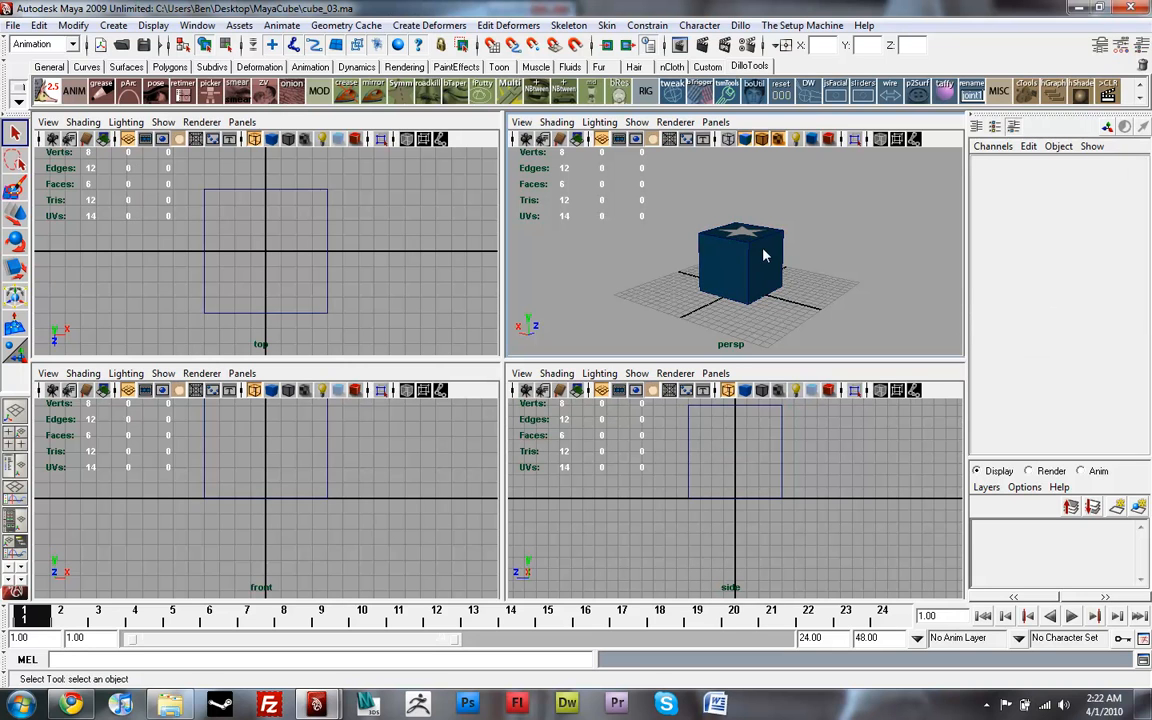
left_click(731, 256)
key("r")
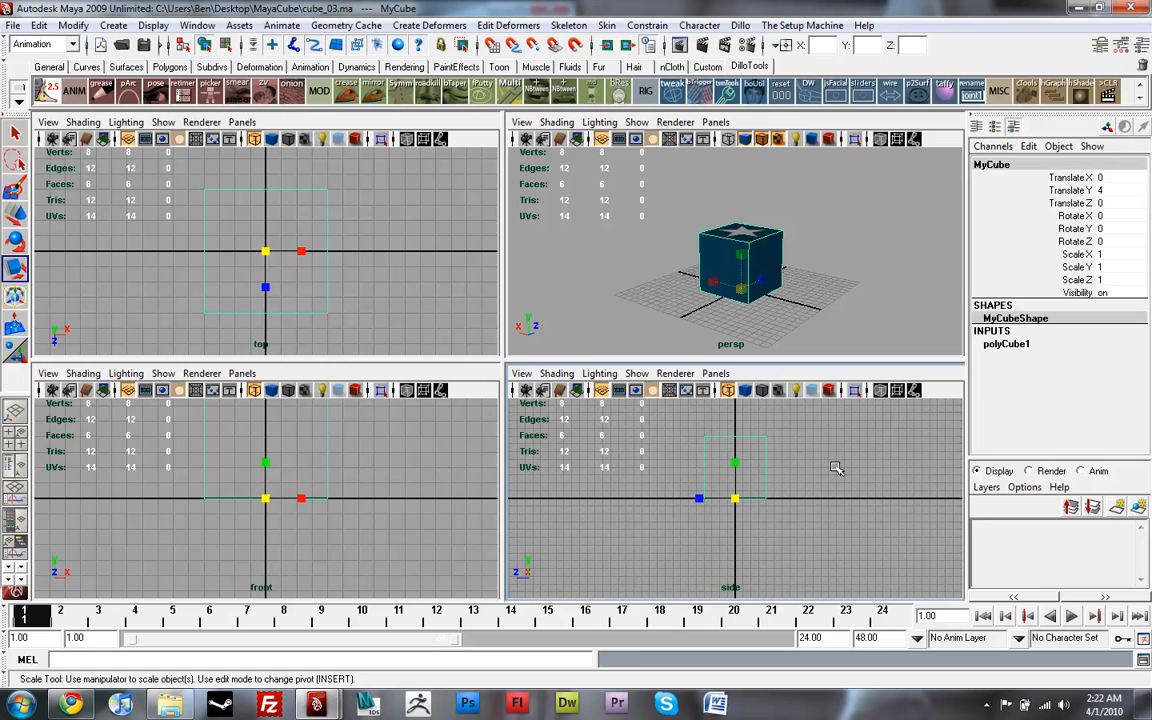
middle_click_drag(810, 444, 776, 514, "alt")
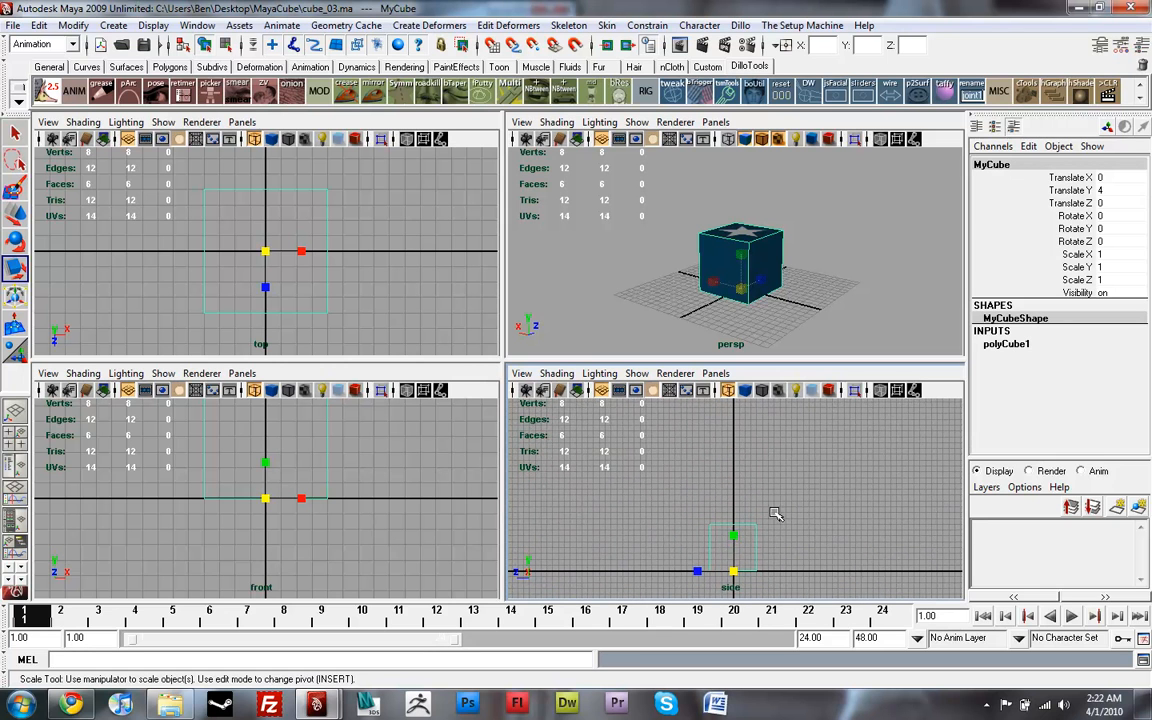
left_click_drag(733, 537, 736, 478)
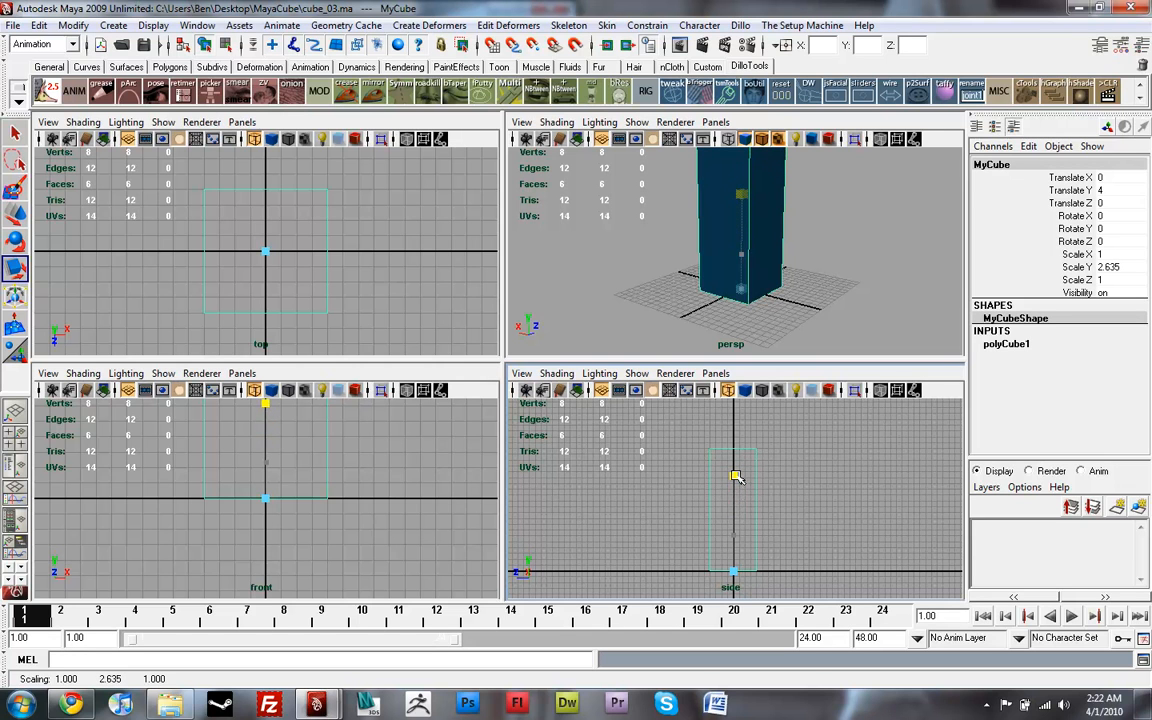
left_click_drag(736, 478, 736, 462)
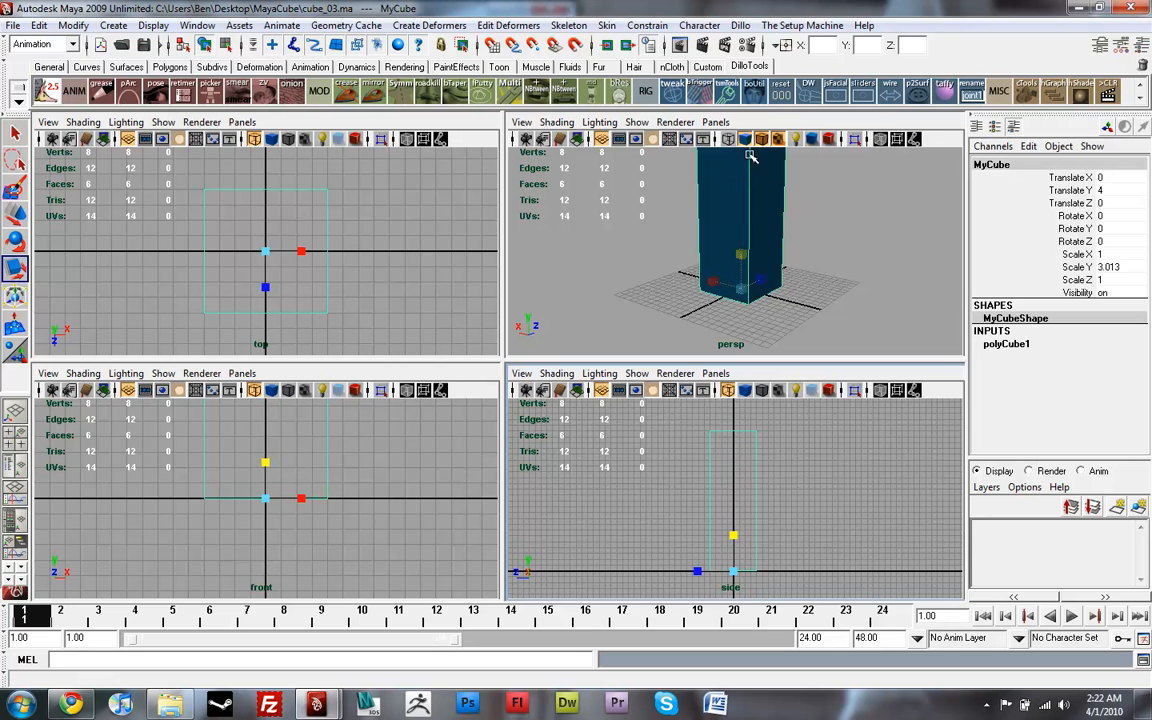
left_click(820, 240)
left_click_drag(815, 245, 805, 240, "alt")
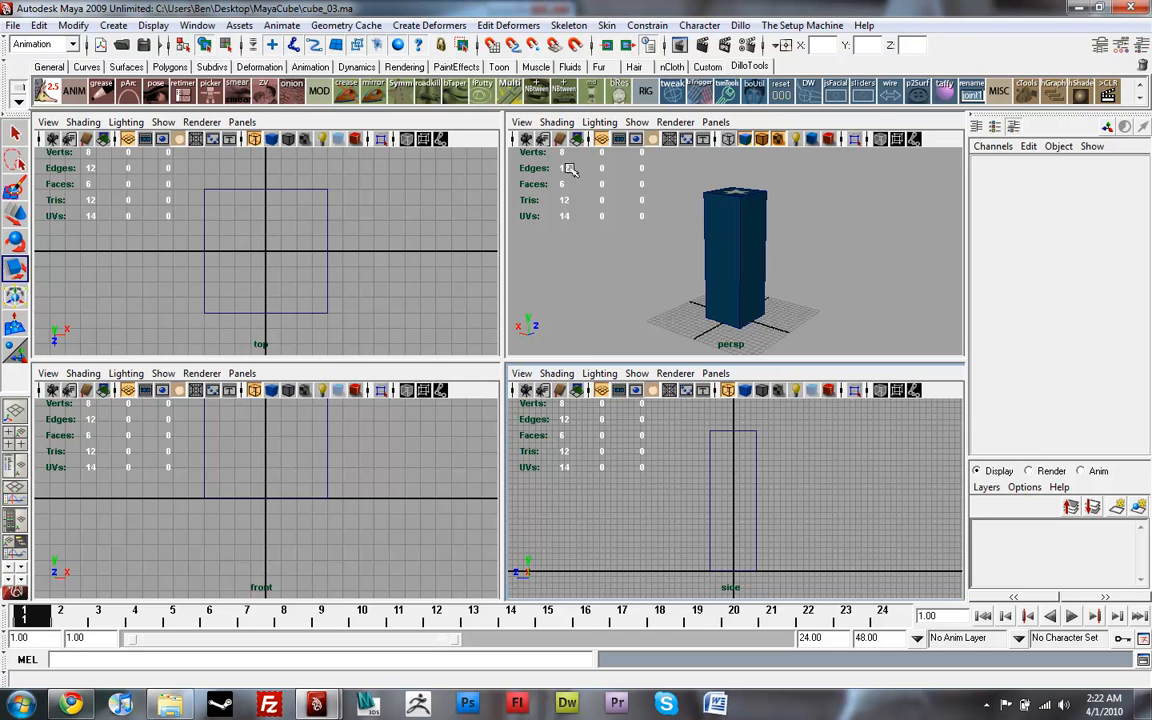
Switch to the Polygons menu set and start the Insert Edge Loop Tool on the column.
left_click(44, 44)
left_click(35, 58)
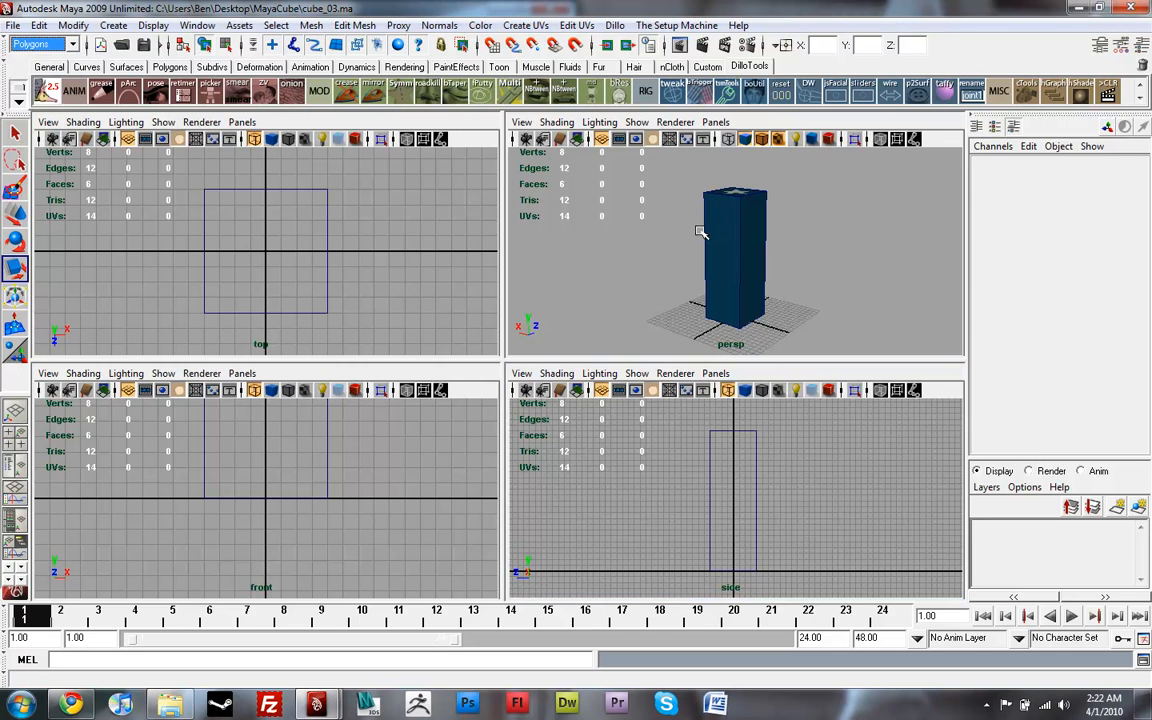
left_click(700, 232)
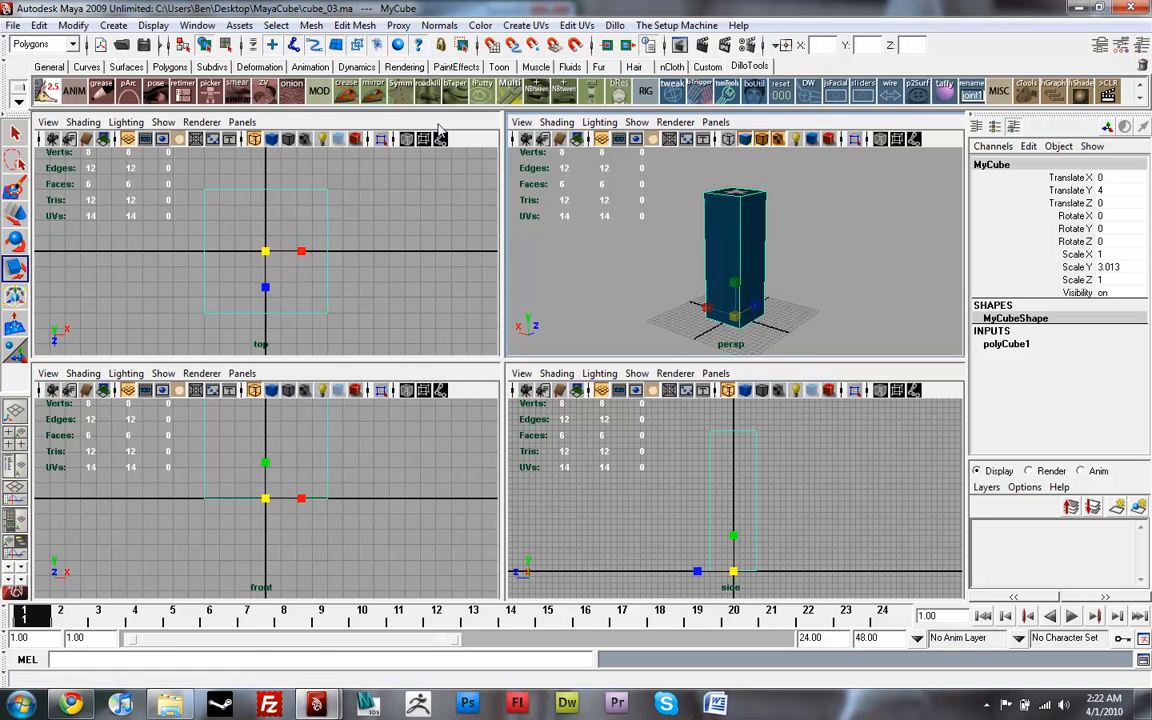
left_click(439, 25)
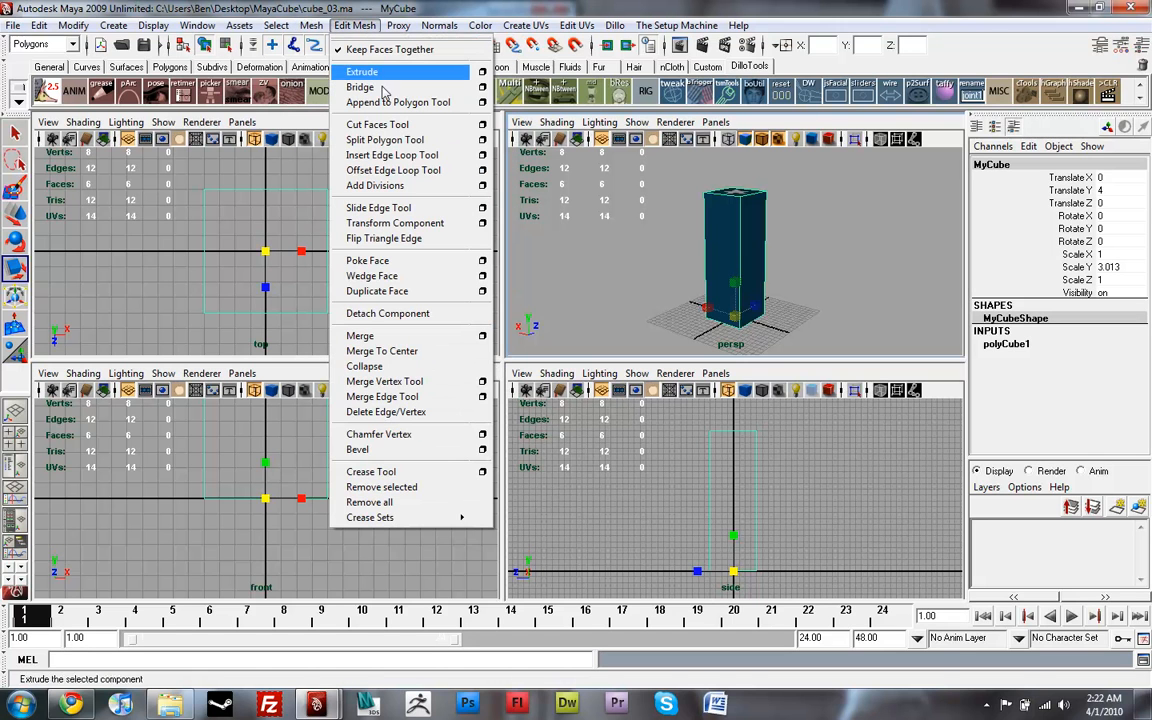
left_click(392, 155)
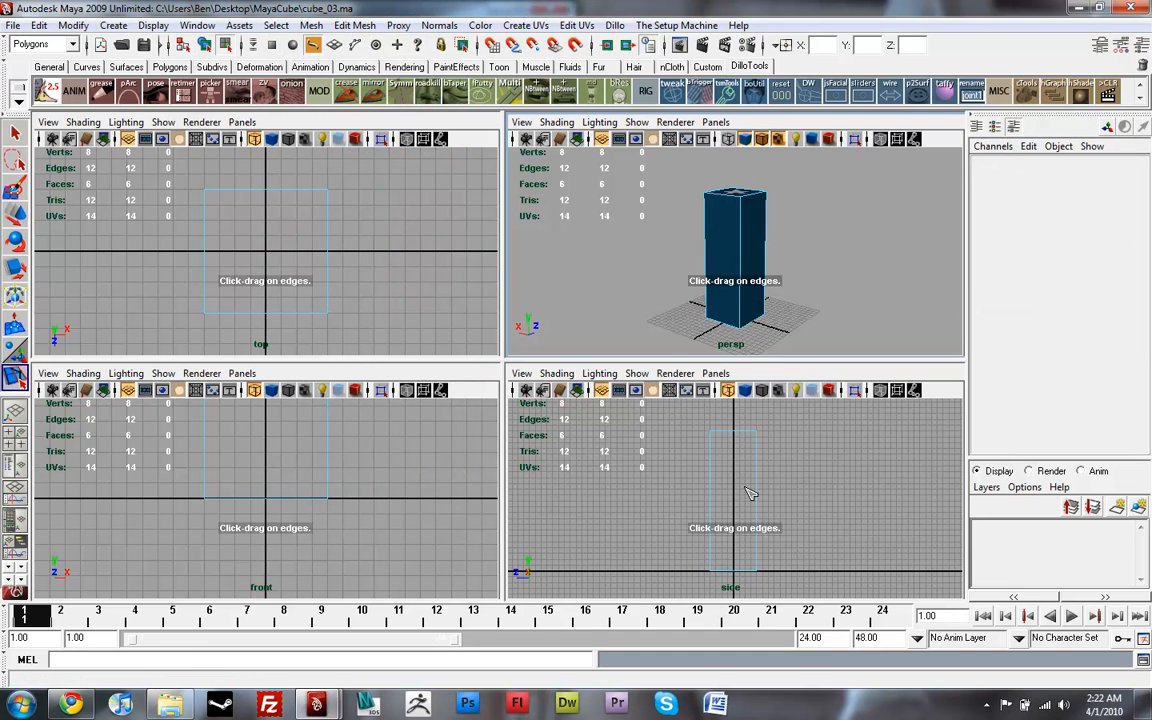
Insert horizontal edge loops from top to base, dividing the column into stacked segments.
left_click(757, 455)
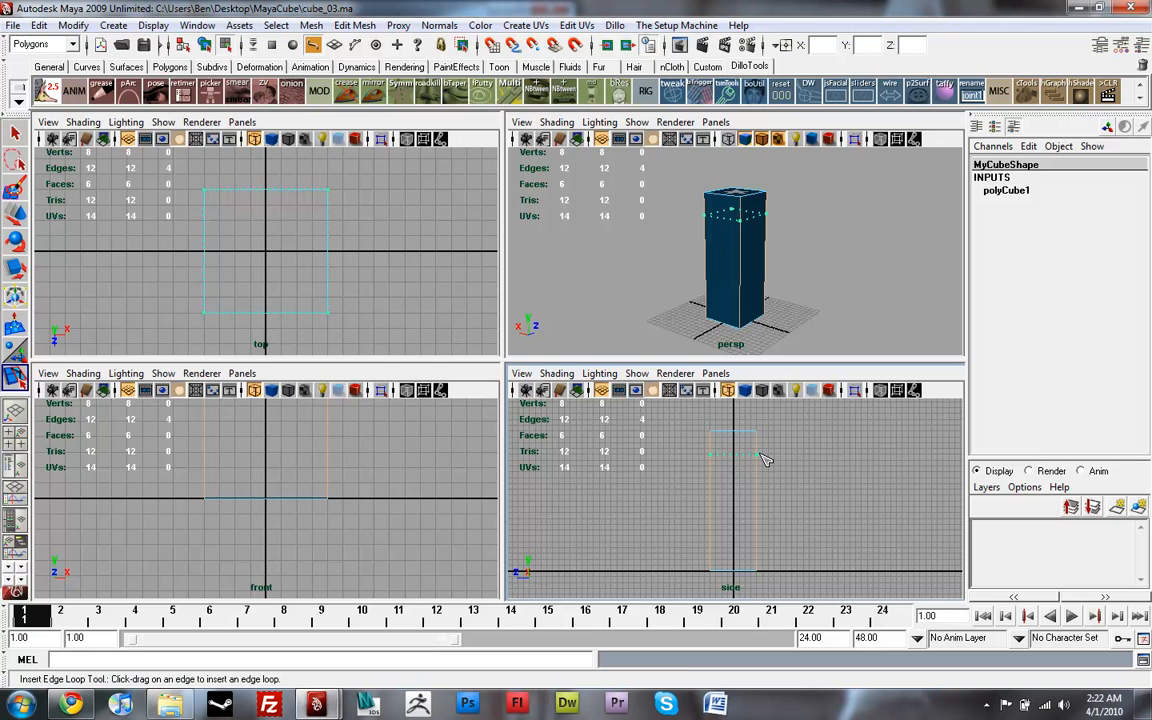
left_click(764, 470)
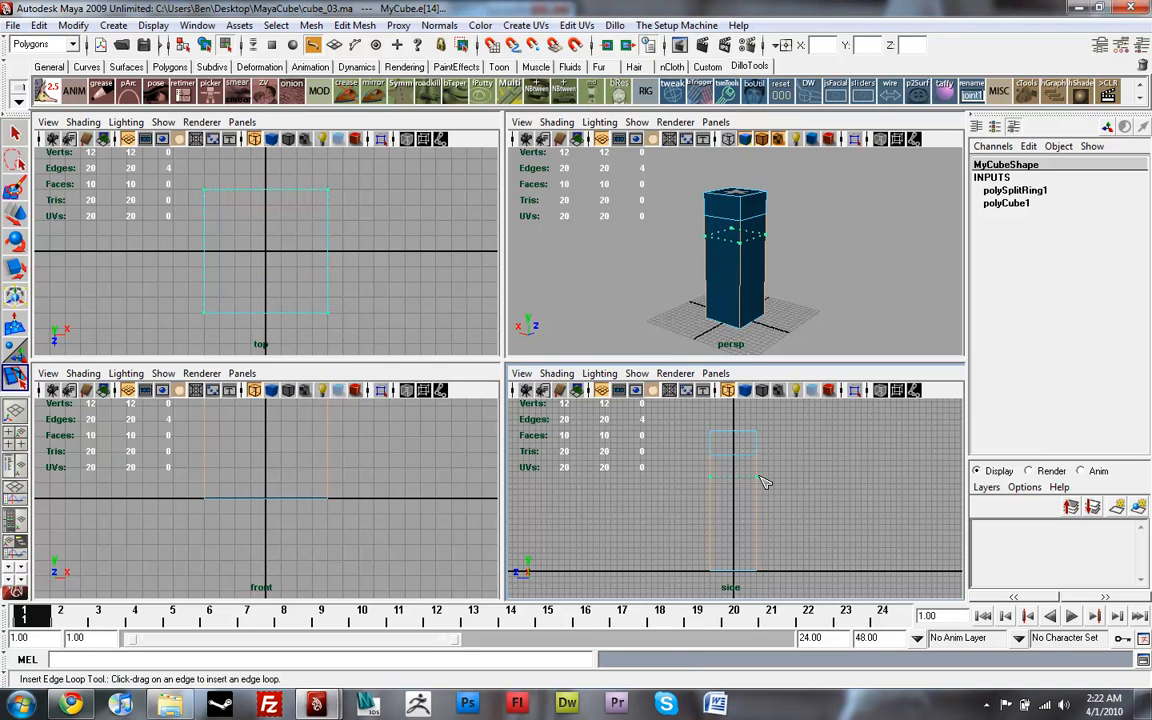
left_click(764, 483)
left_click(762, 506)
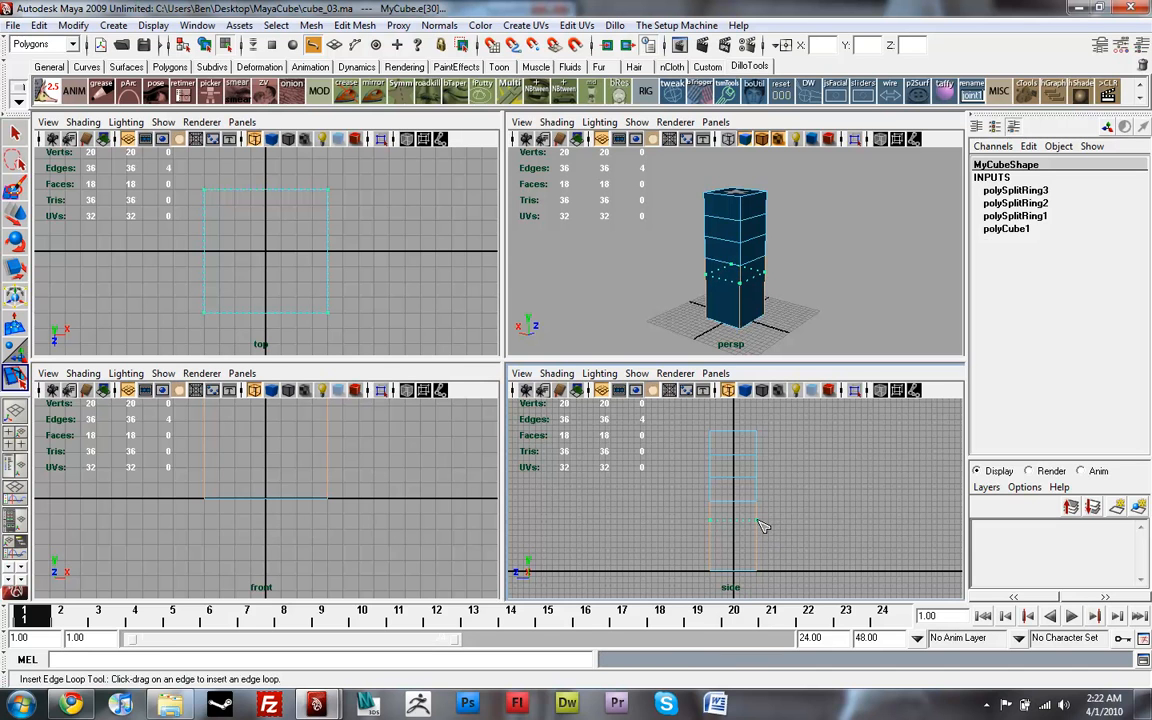
left_click(762, 527)
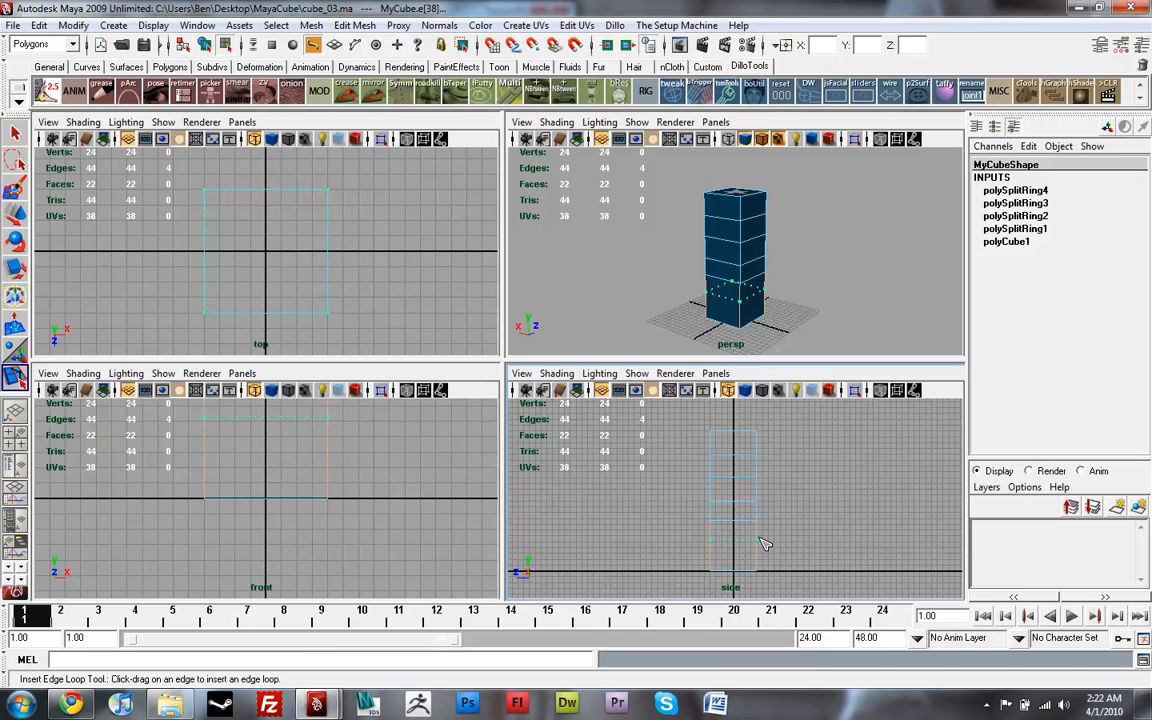
left_click(764, 548)
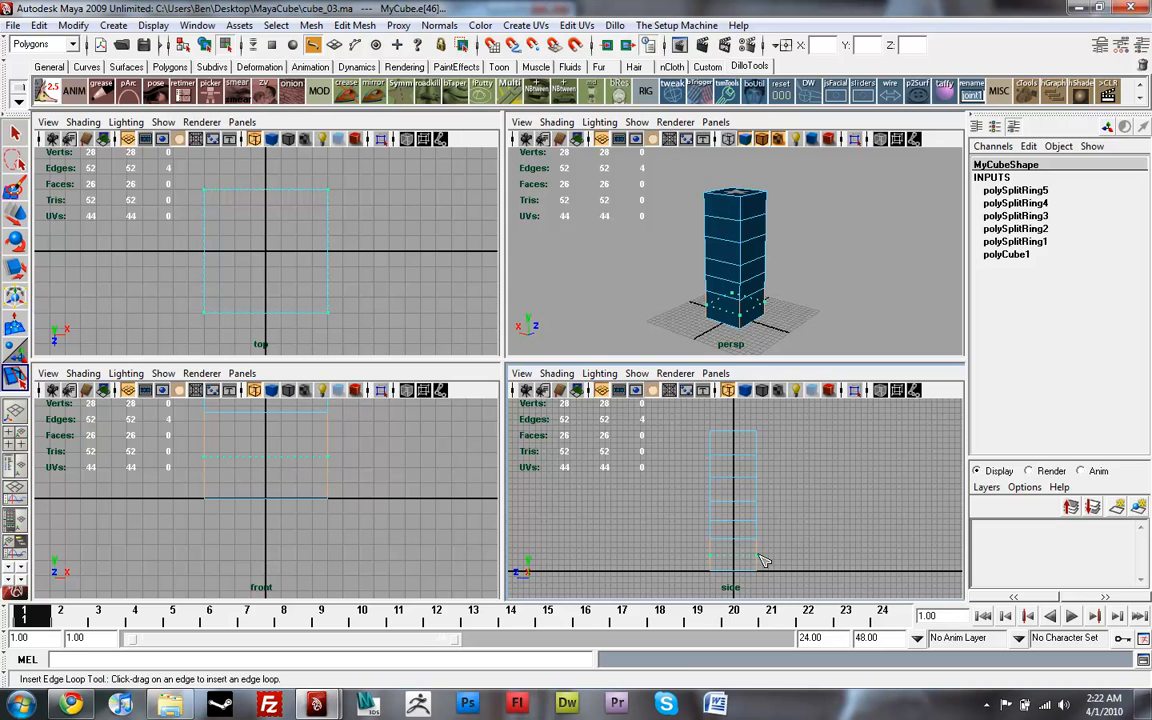
left_click(764, 562)
key("q")
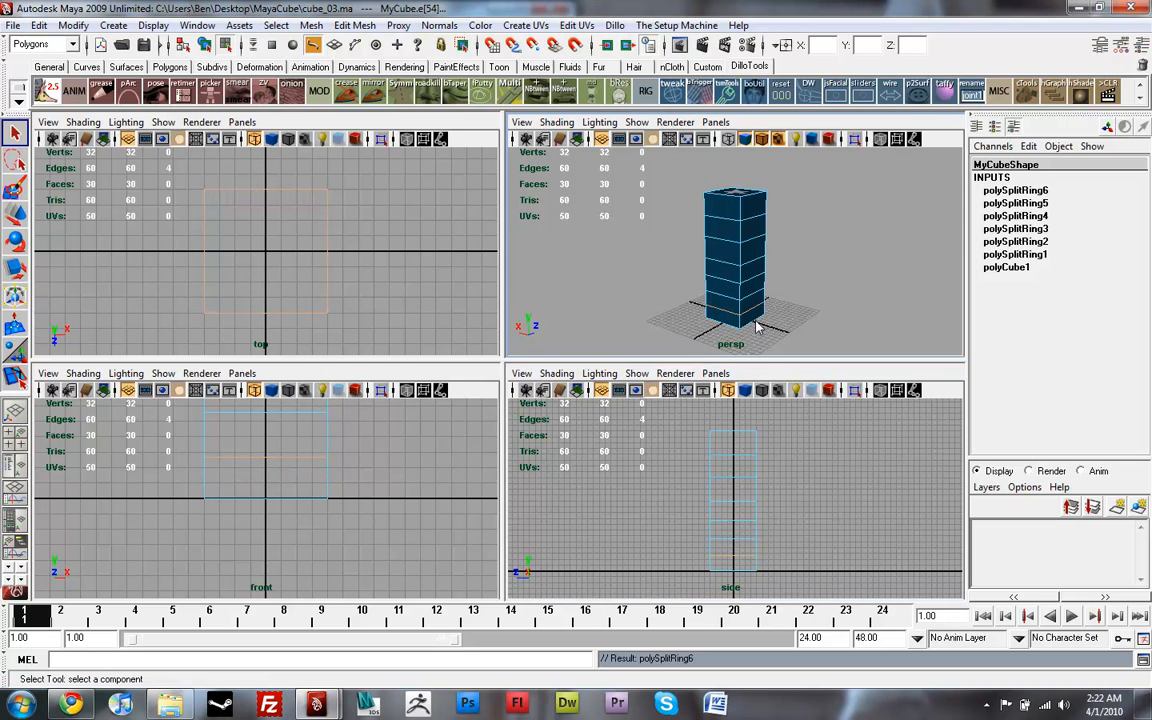
Switch to the Animation menu set and start the Joint Tool.
left_click(650, 200)
left_click(44, 44)
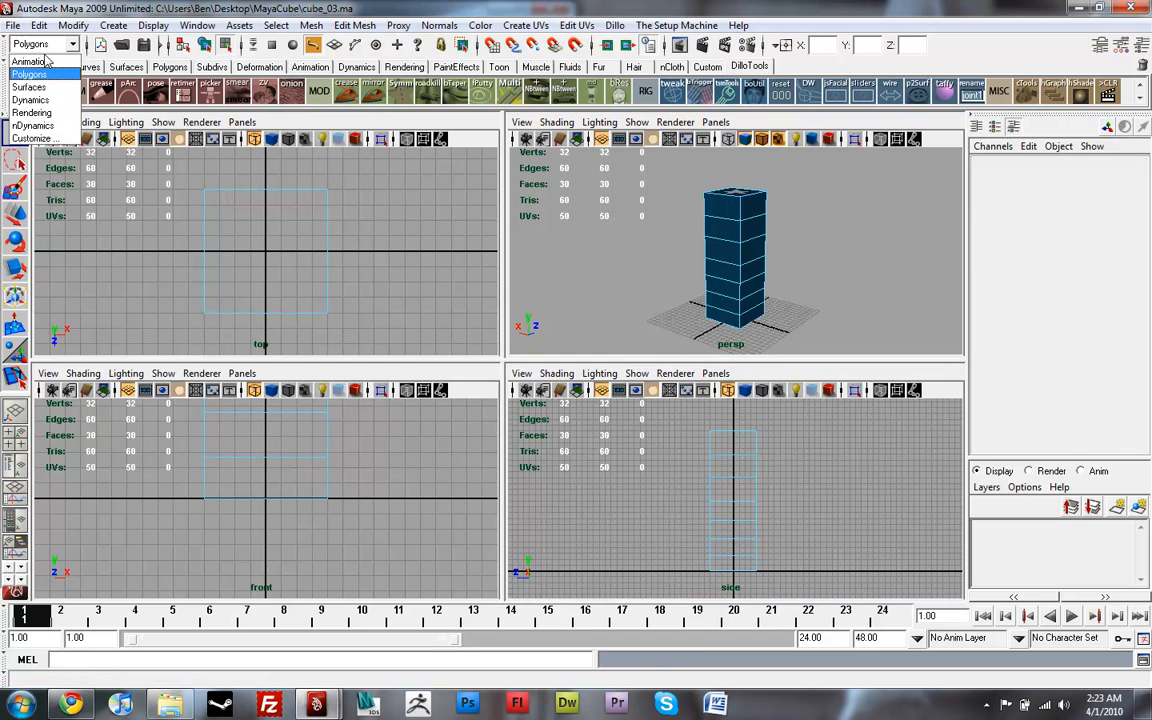
left_click(35, 58)
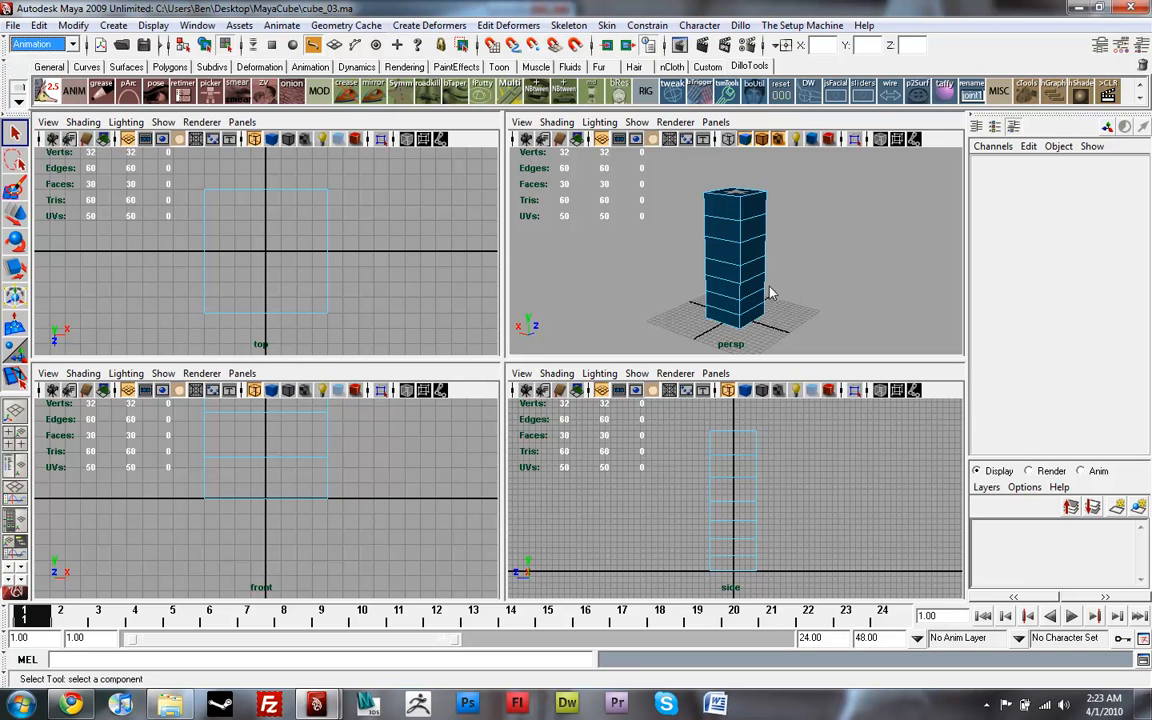
left_click(568, 25)
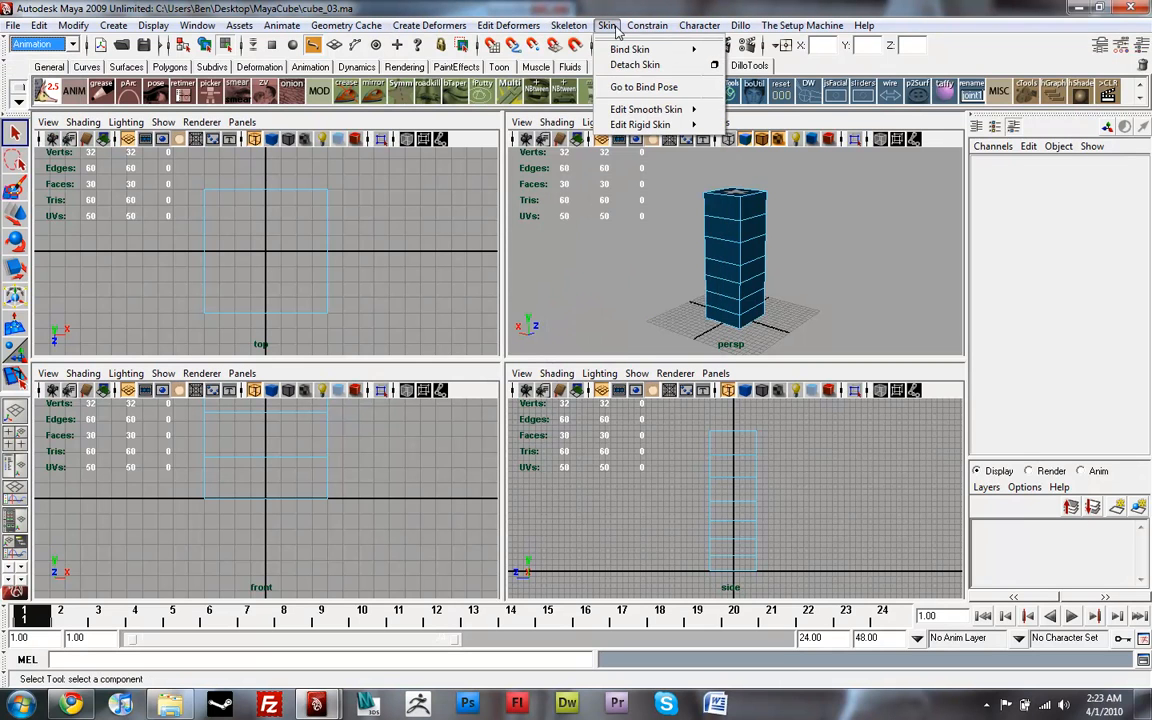
left_click(584, 49)
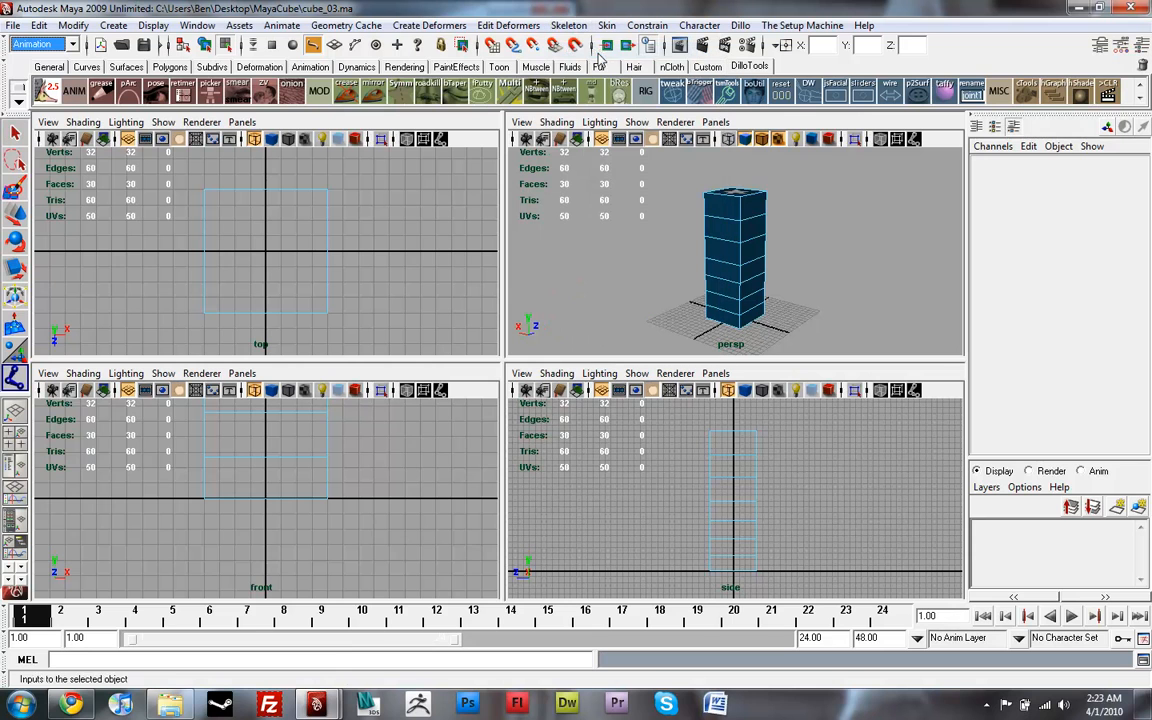
Place four joints stacked upward from the column's base in the side view.
left_click(733, 572)
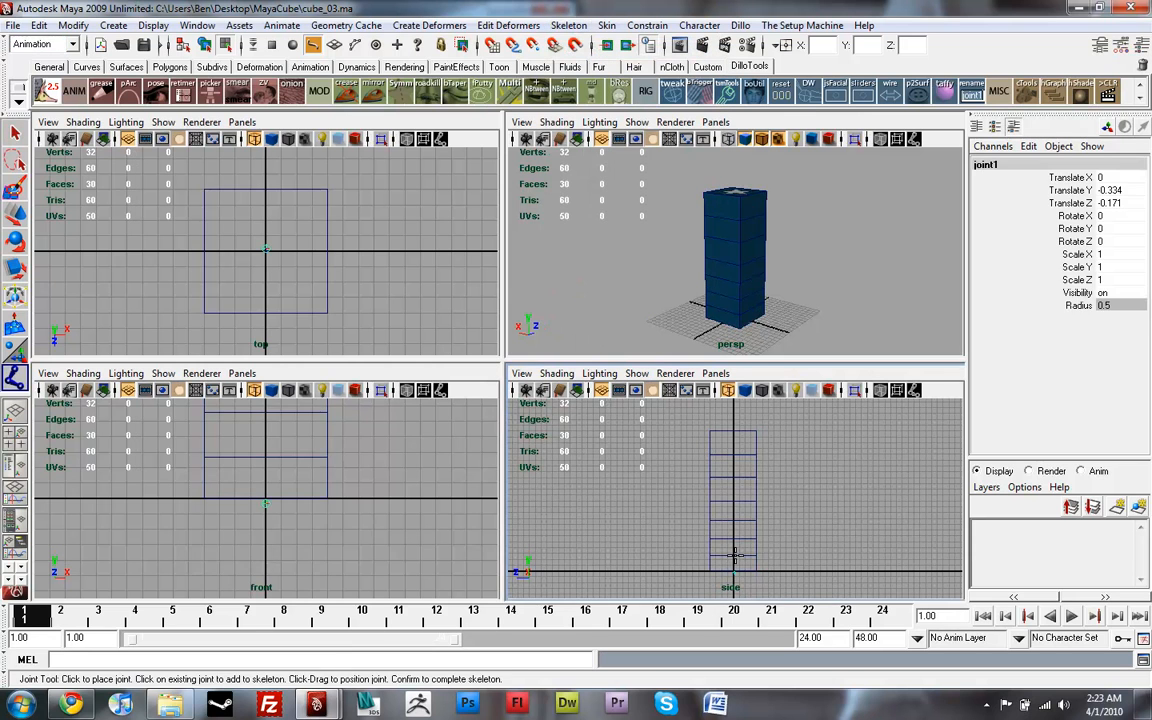
left_click(733, 553)
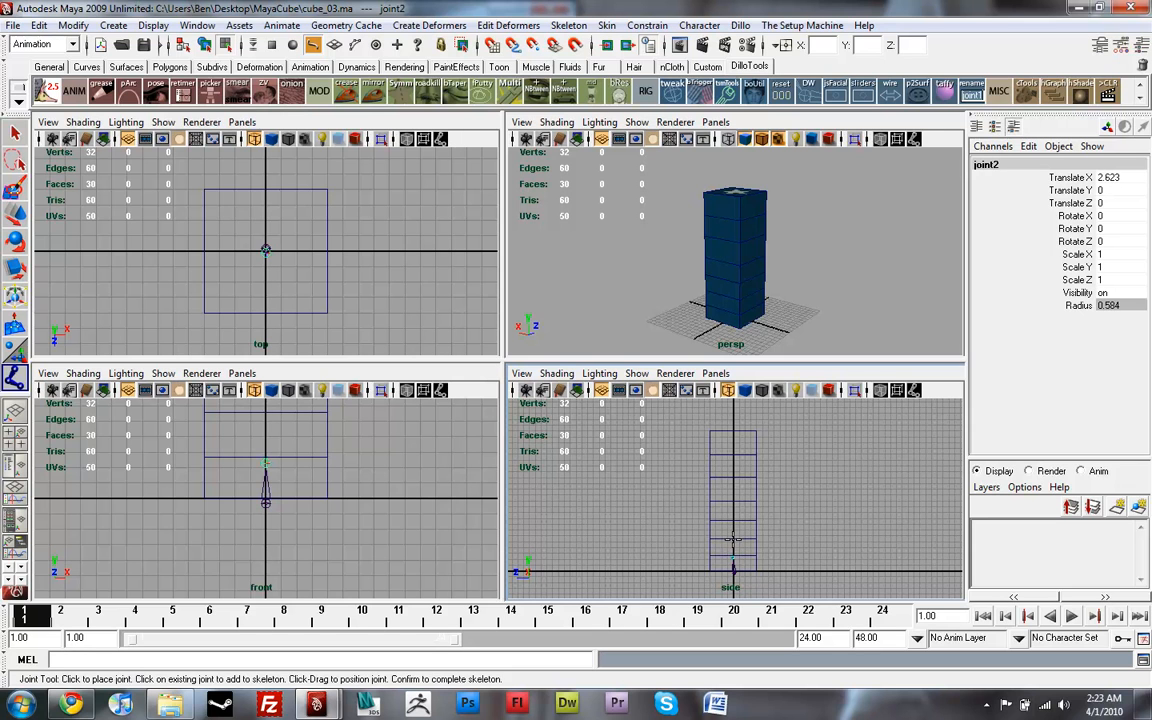
left_click(733, 538)
left_click(733, 521)
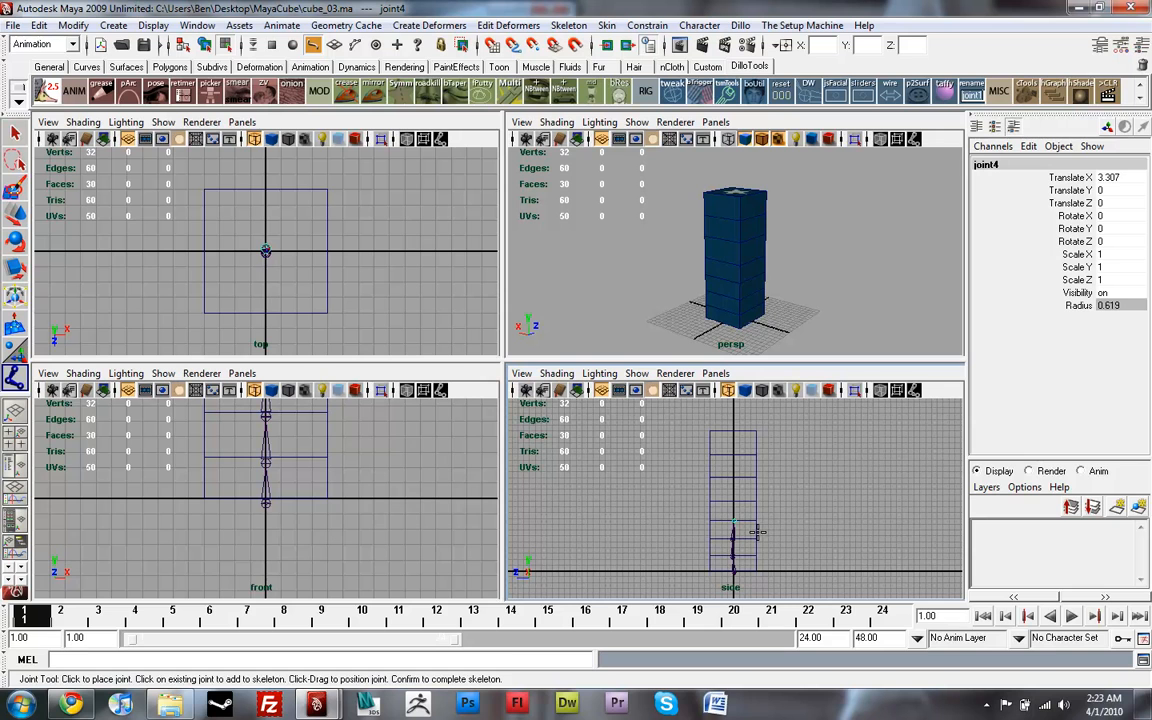
scroll(743, 531, "up", 3)
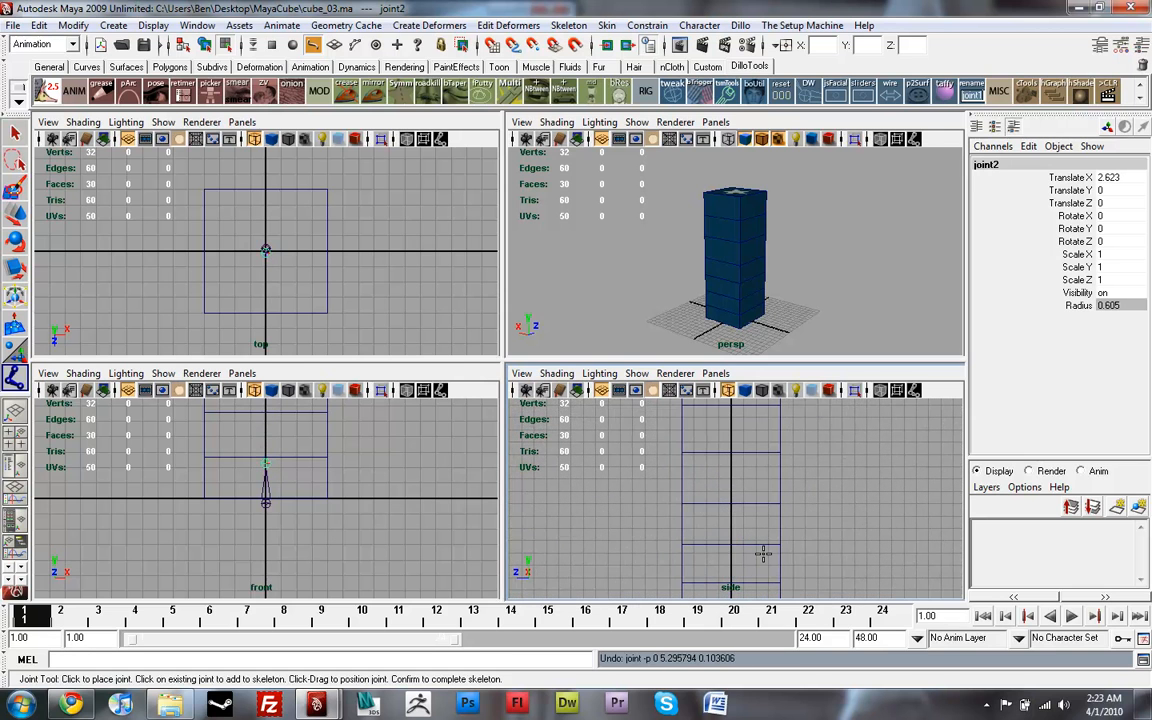
Delete the old joints and place the first five joints of a new chain up the cube.
middle_click_drag(850, 520, 787, 478, "alt")
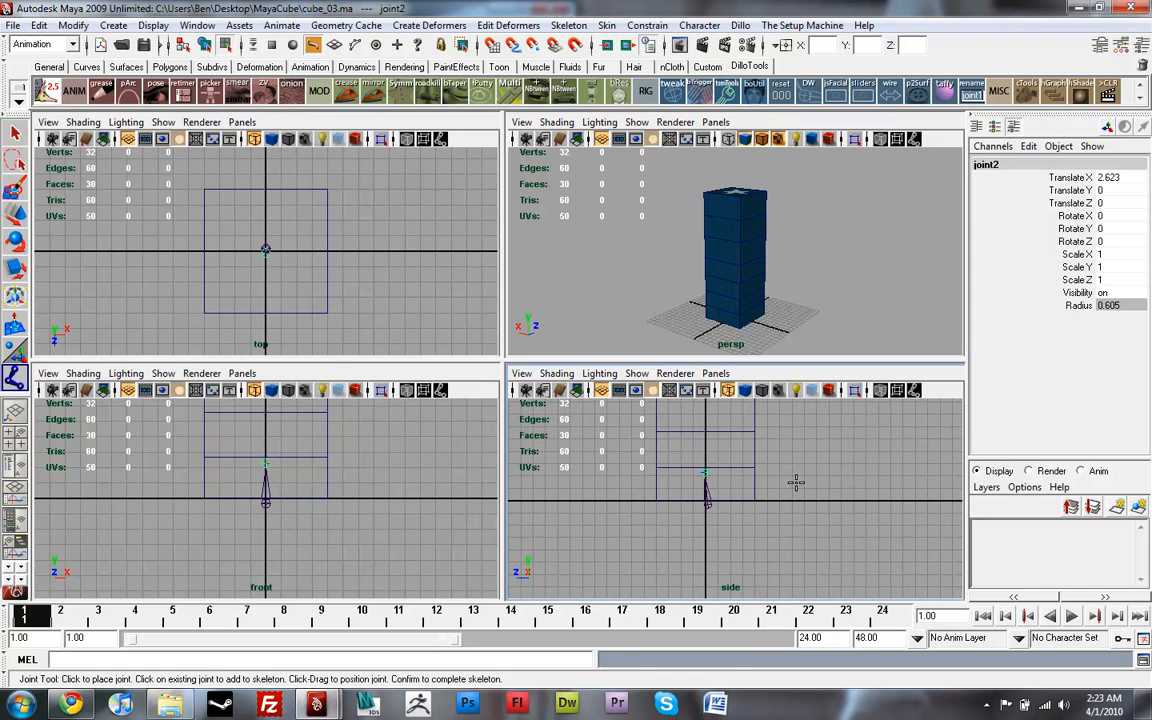
key("z")
key("z")
key("z")
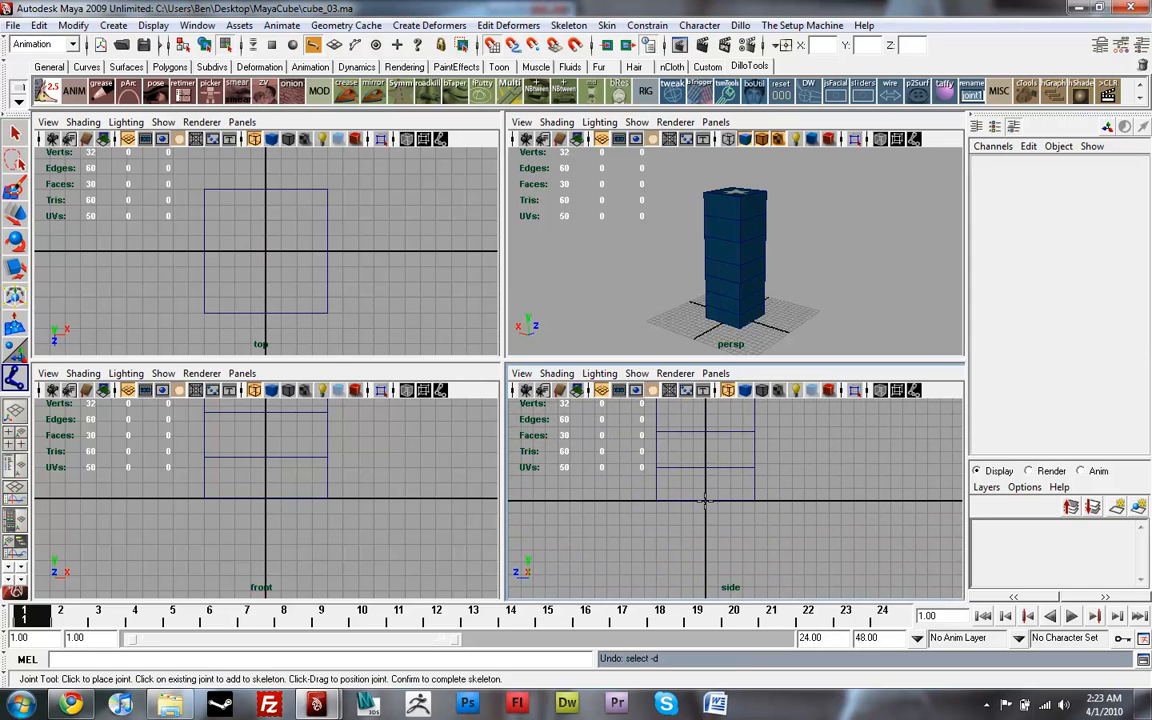
left_click(705, 500)
left_click(705, 464)
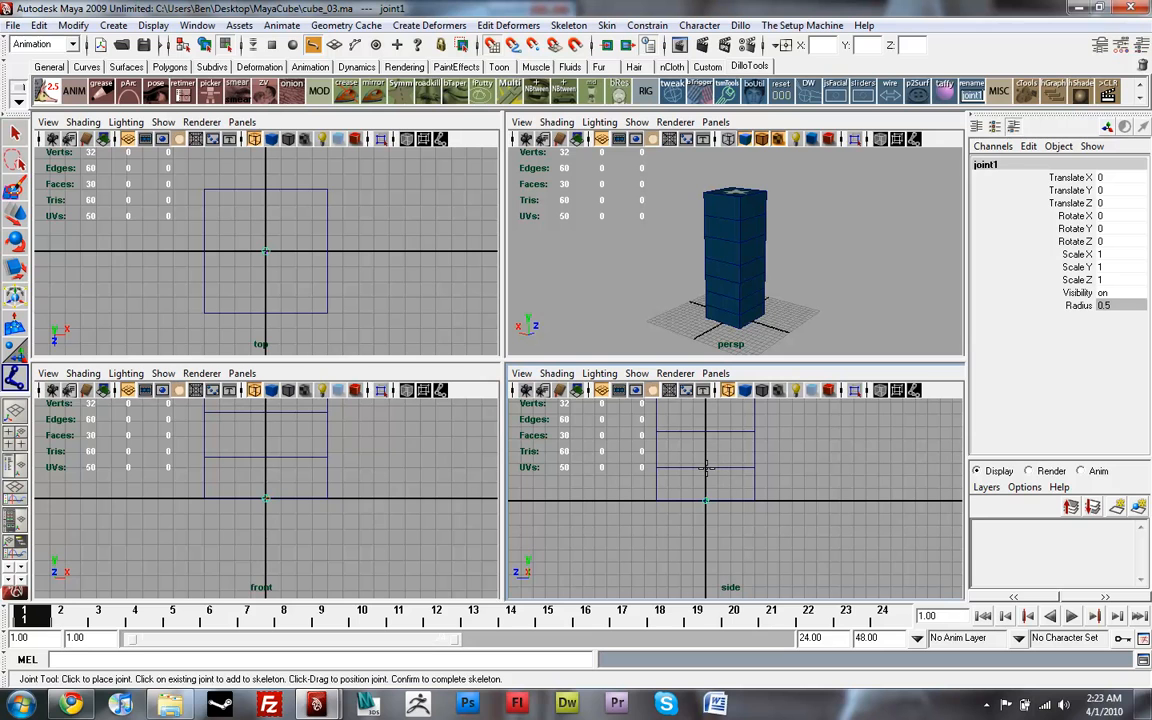
left_click(707, 430)
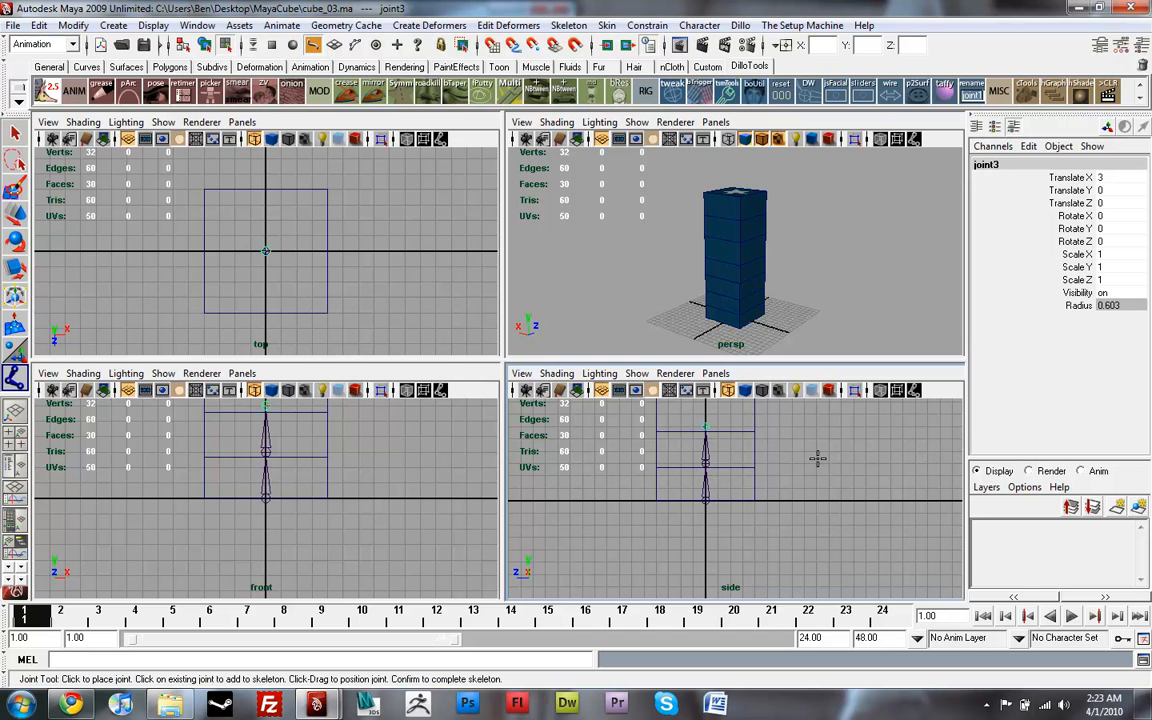
middle_click_drag(740, 412, 825, 557, "alt")
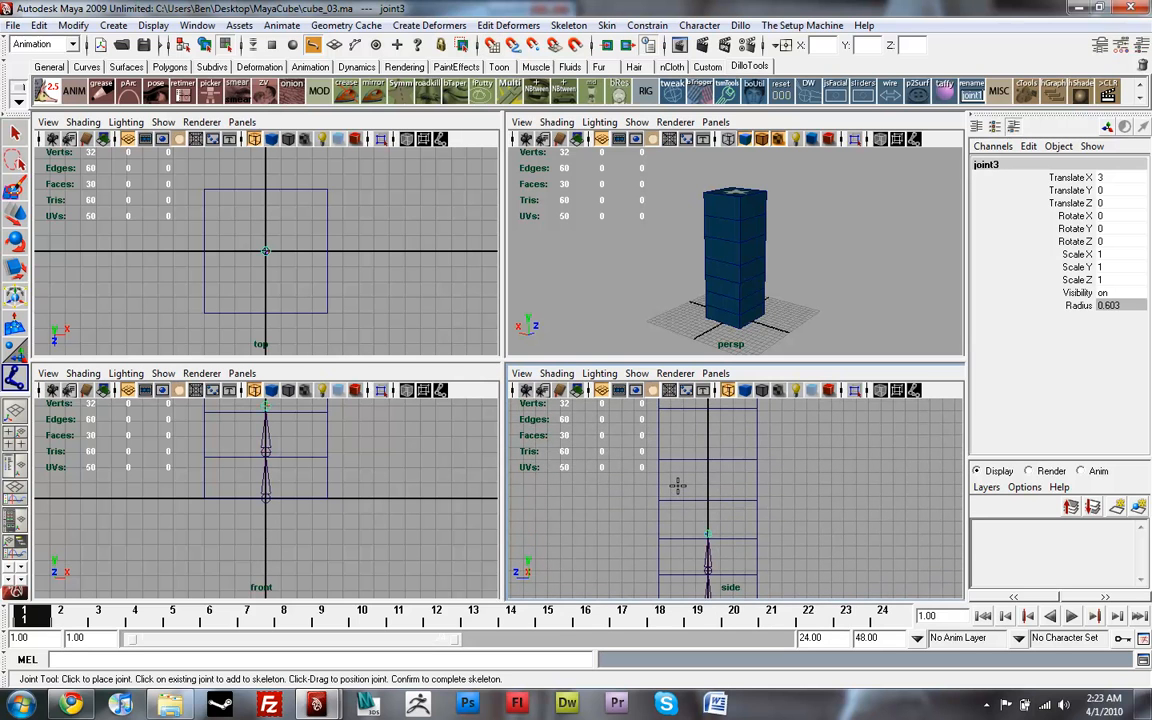
left_click(707, 497)
left_click(707, 460)
Place joints six to eight up to the cube's top and finish the joint chain.
middle_click_drag(720, 460, 806, 497, "alt")
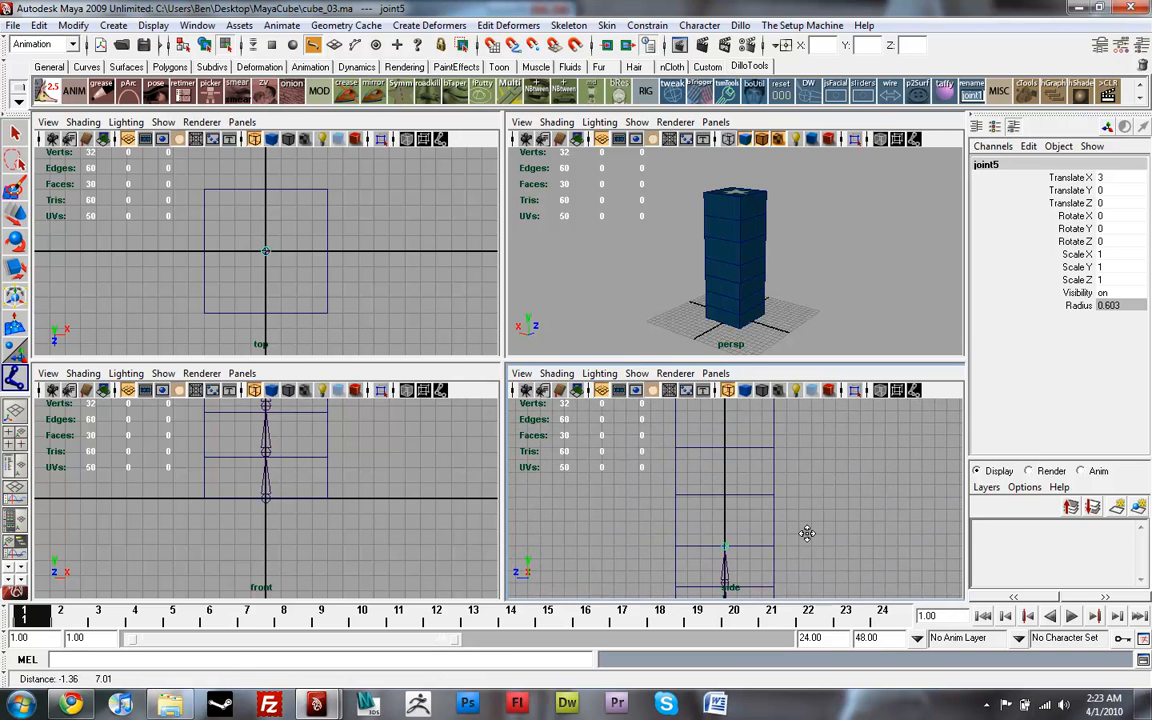
middle_click_drag(806, 420, 806, 515, "alt")
left_click(717, 512)
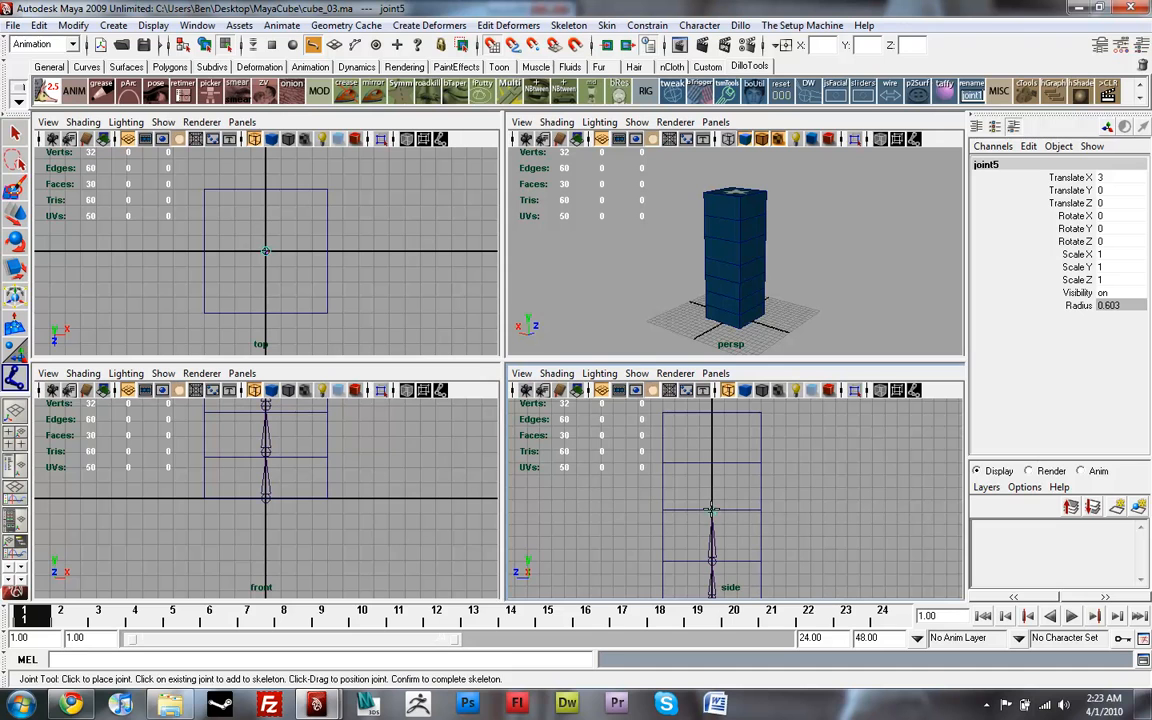
left_click(710, 462)
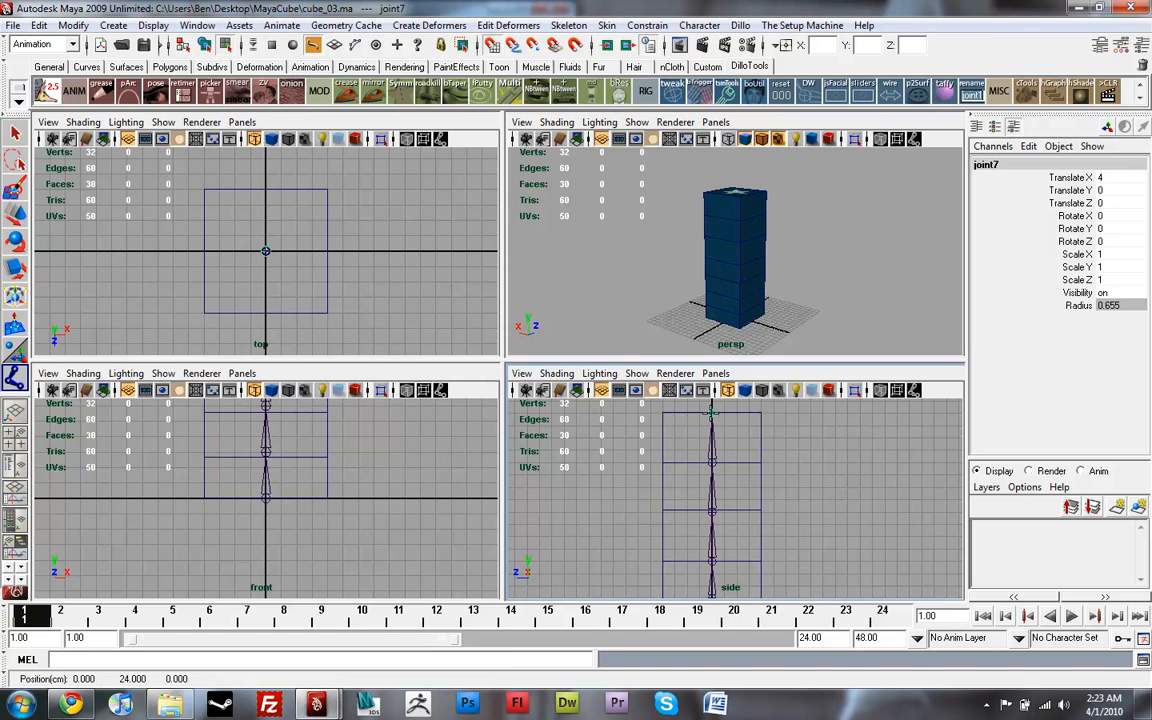
left_click(710, 415)
key("Return")
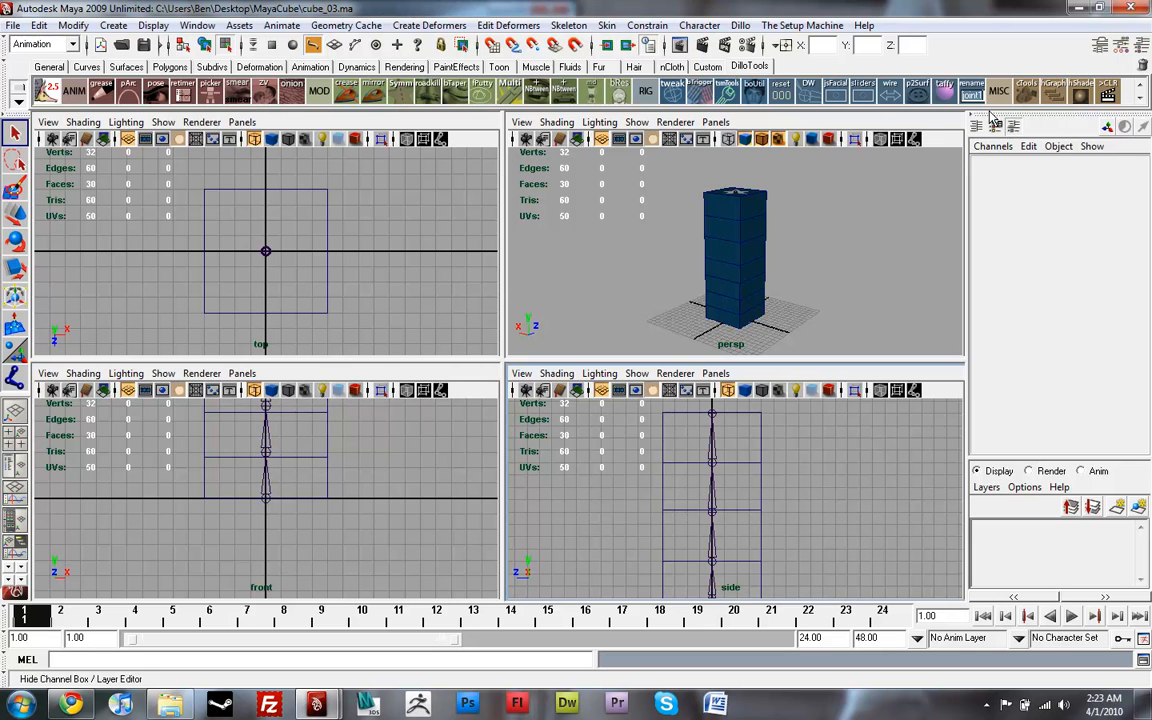
Show the Hypergraph Hierarchy and marquee-select joint1 through joint8.
left_click(945, 88)
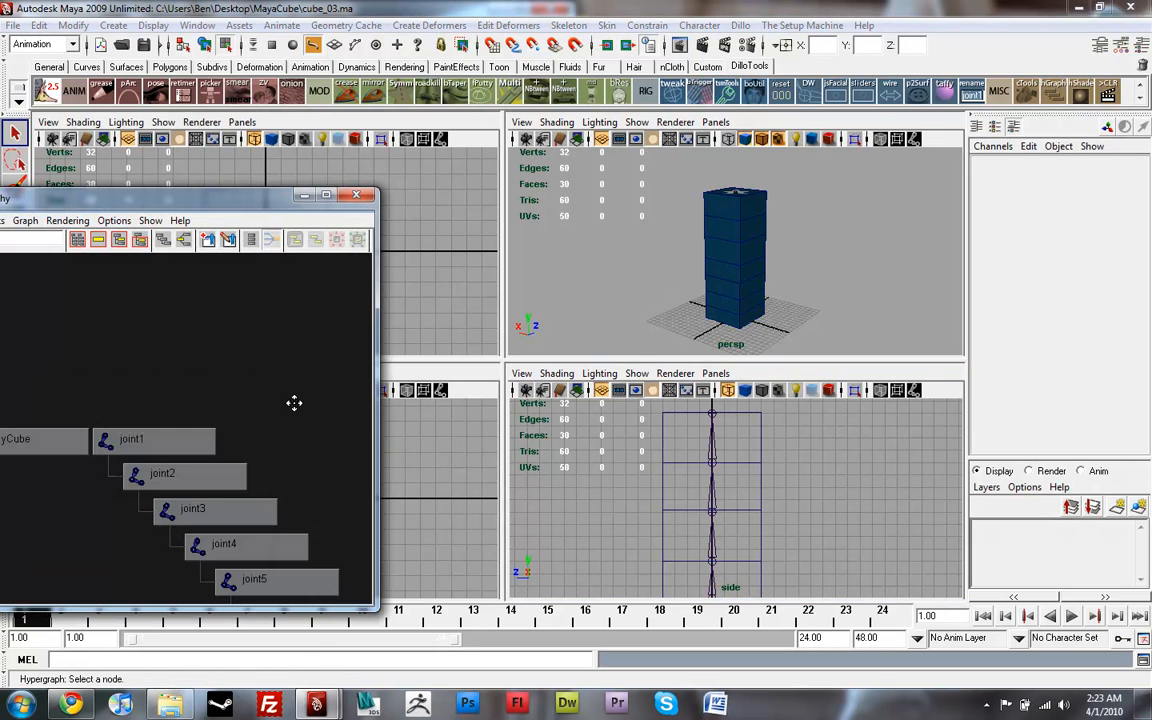
middle_click_drag(294, 403, 240, 330, "alt")
key("a")
left_click_drag(133, 373, 292, 559)
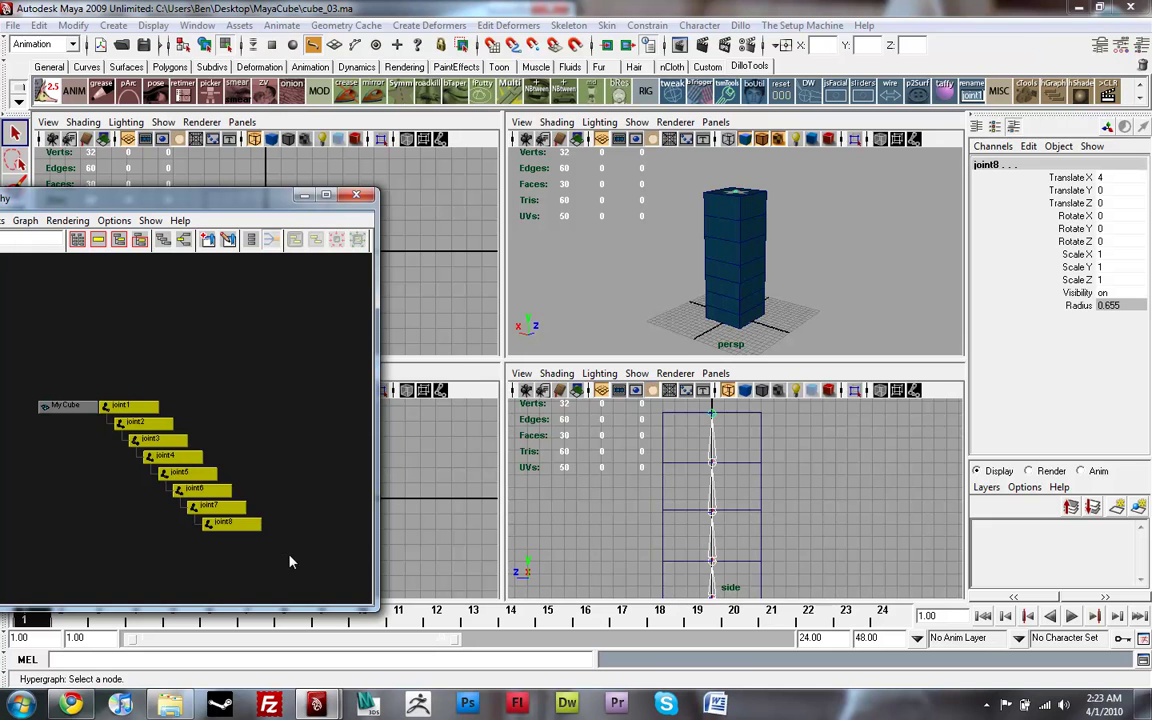
Add the MyCube mesh to the joint selection in the viewport.
left_click(750, 262, "shift")
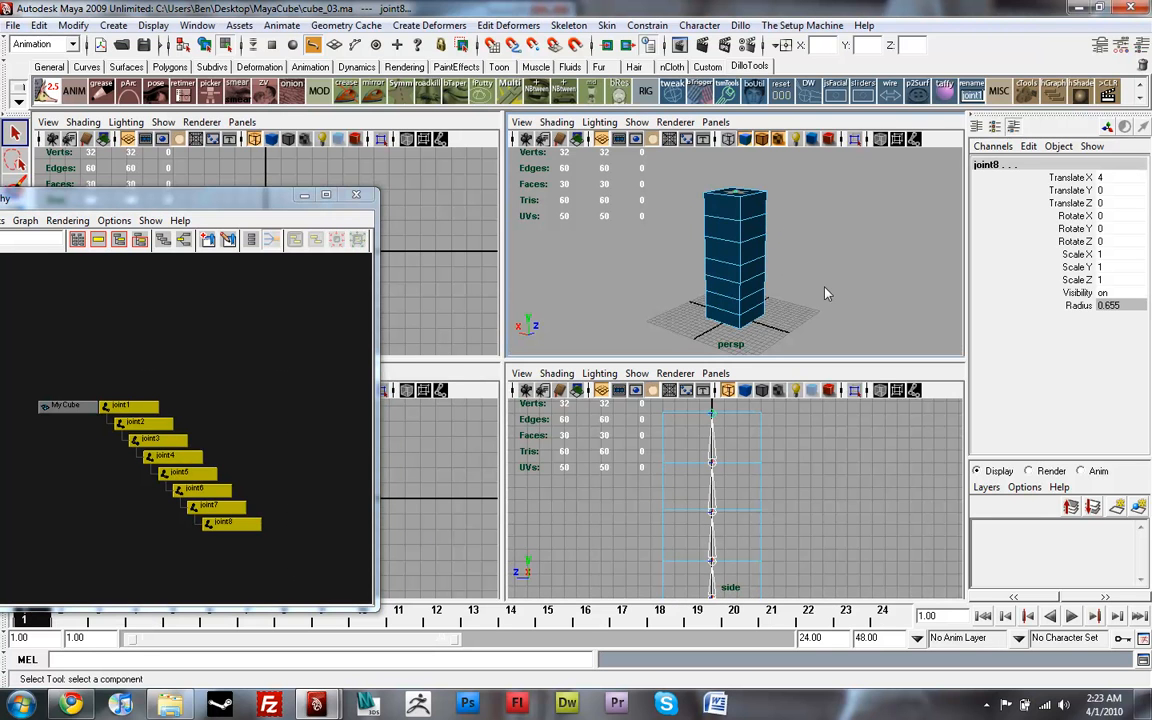
right_click_drag(735, 205, 820, 188)
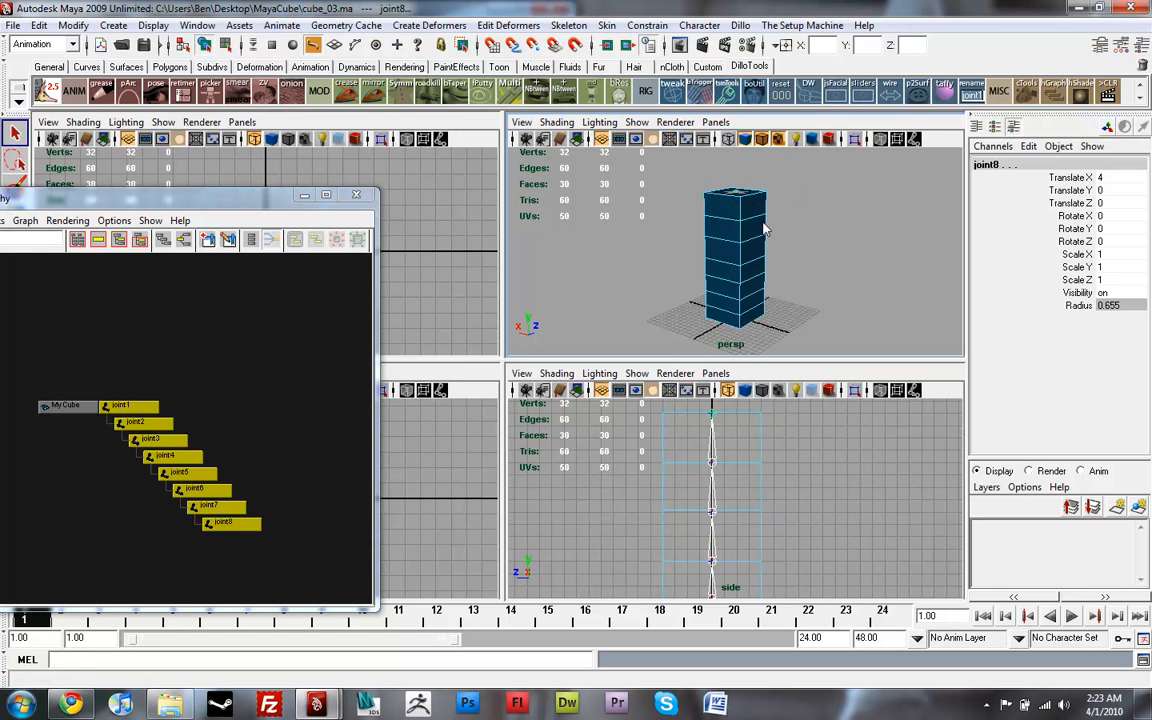
left_click(763, 228, "ctrl")
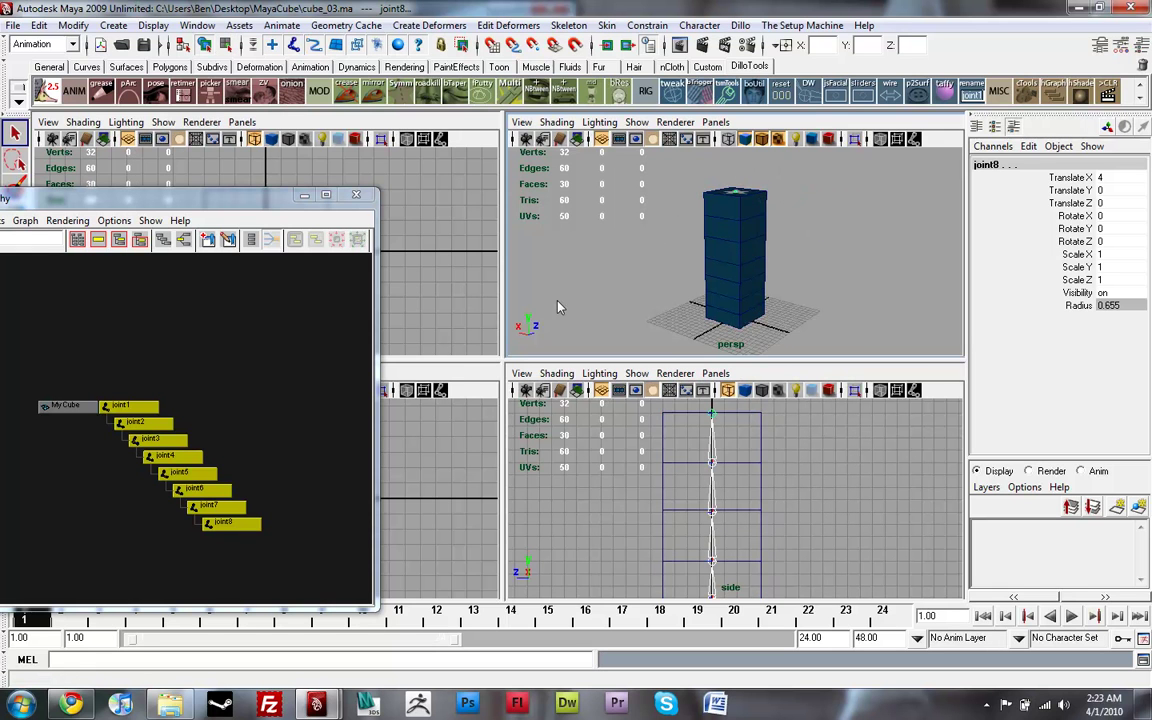
left_click(740, 240)
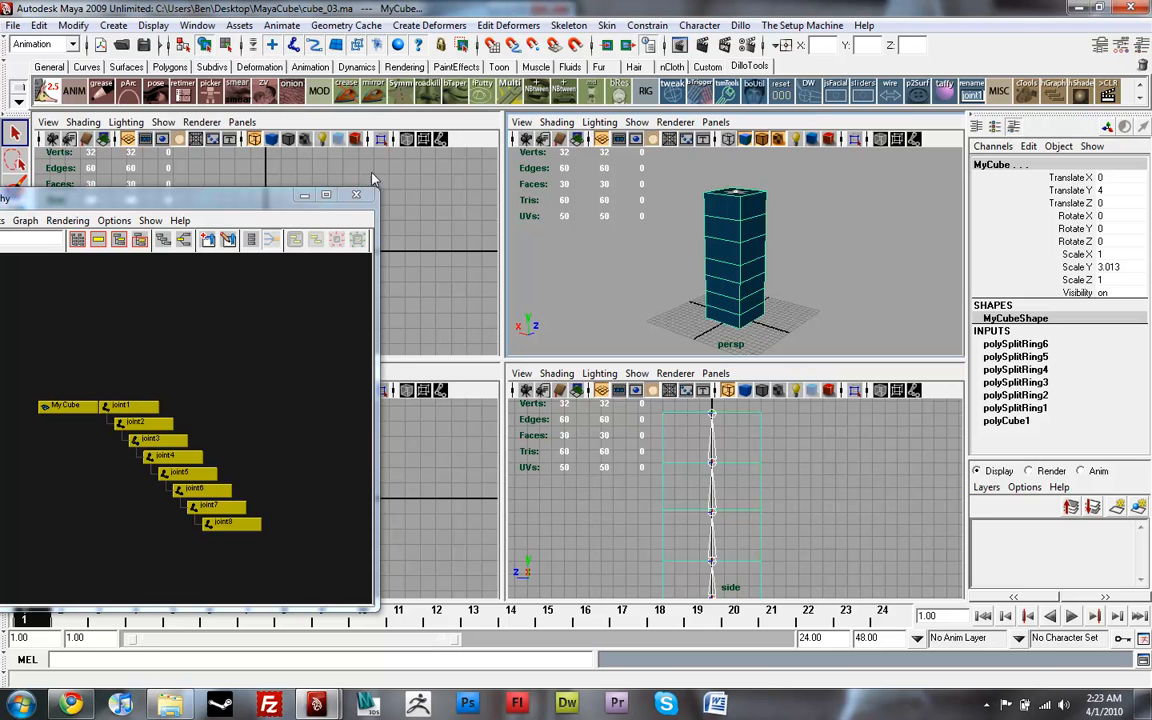
left_click(508, 25)
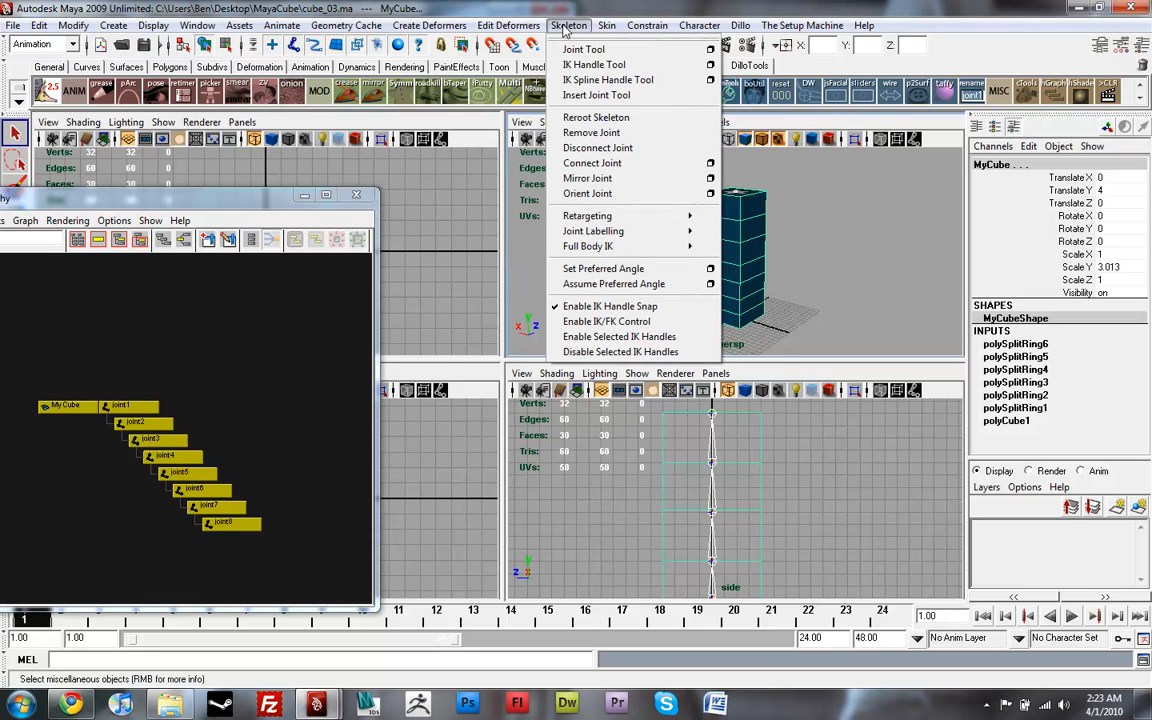
mouse_move(606, 25)
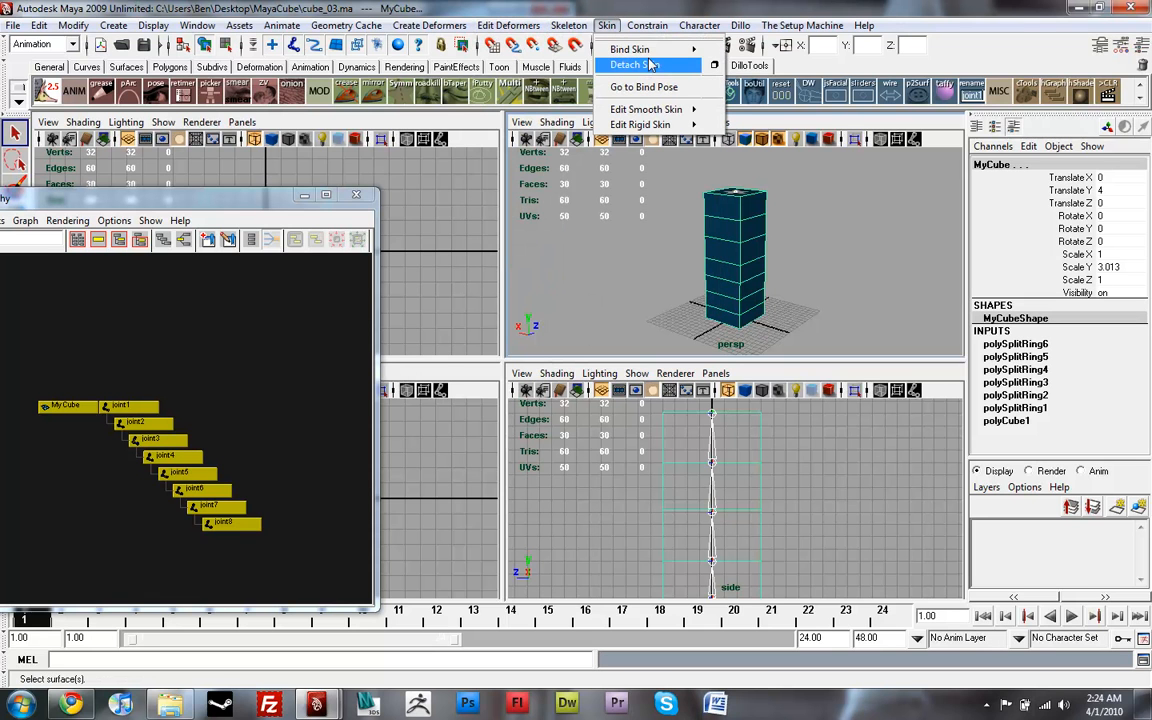
mouse_move(630, 49)
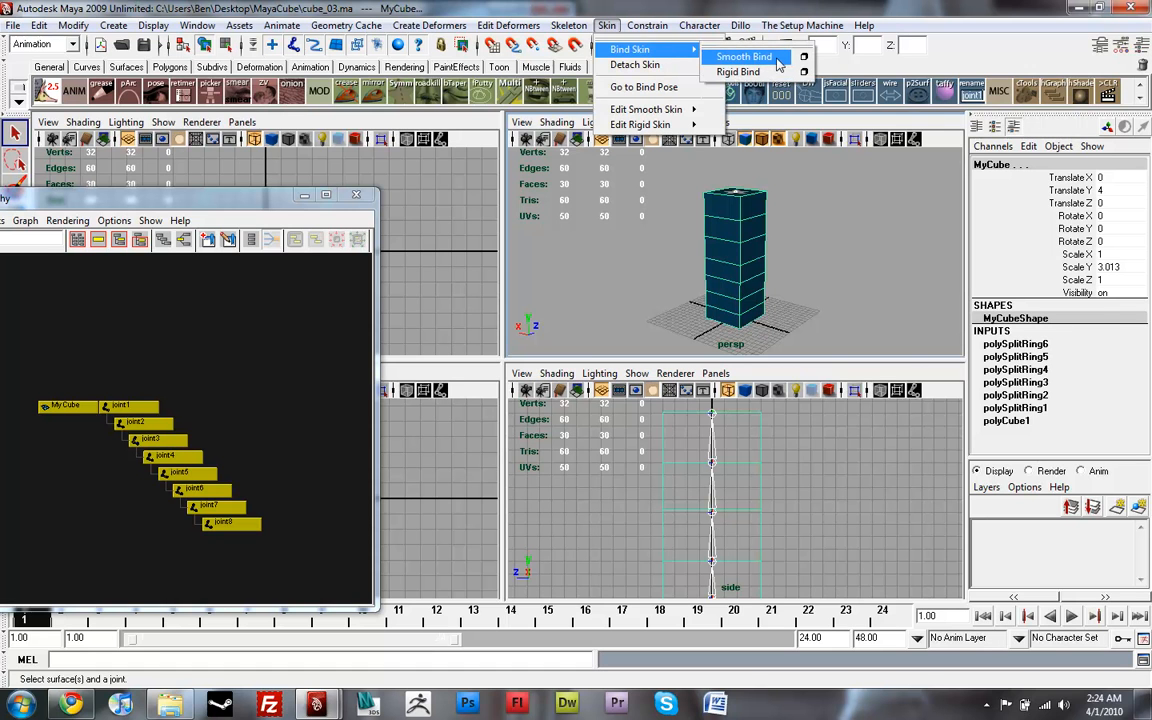
Smooth-bind MyCube to the joint chain, rotate the joints to test a bend, then undo it.
left_click(779, 62)
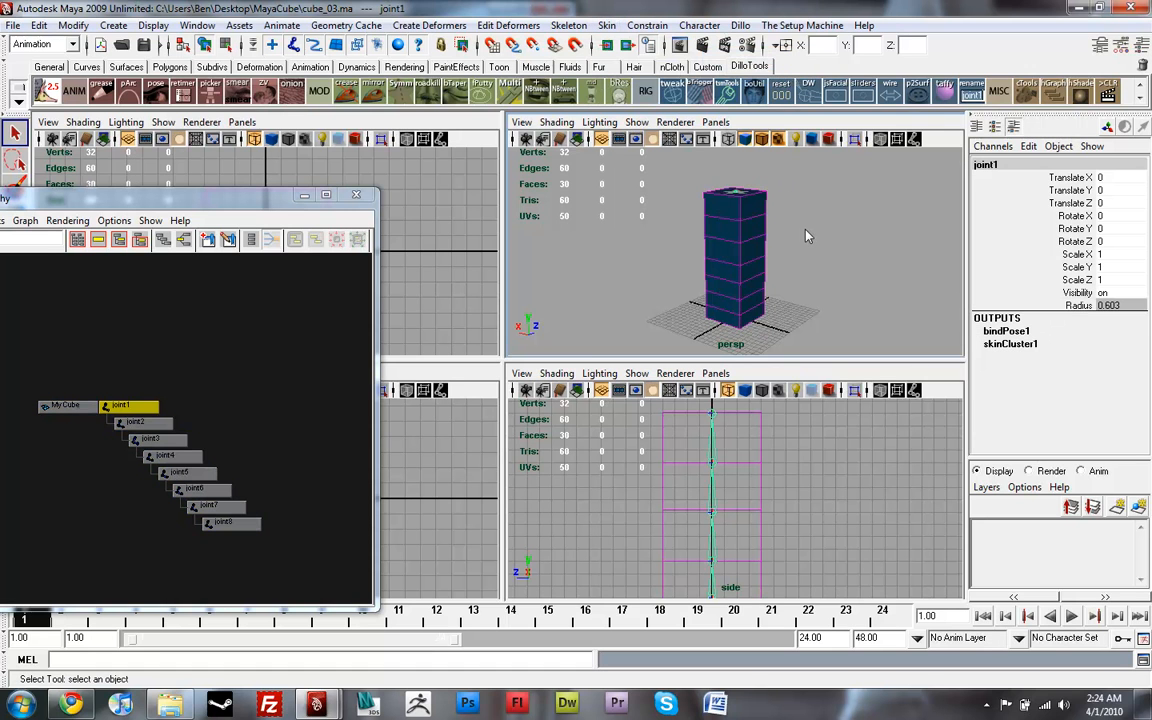
left_click(130, 330)
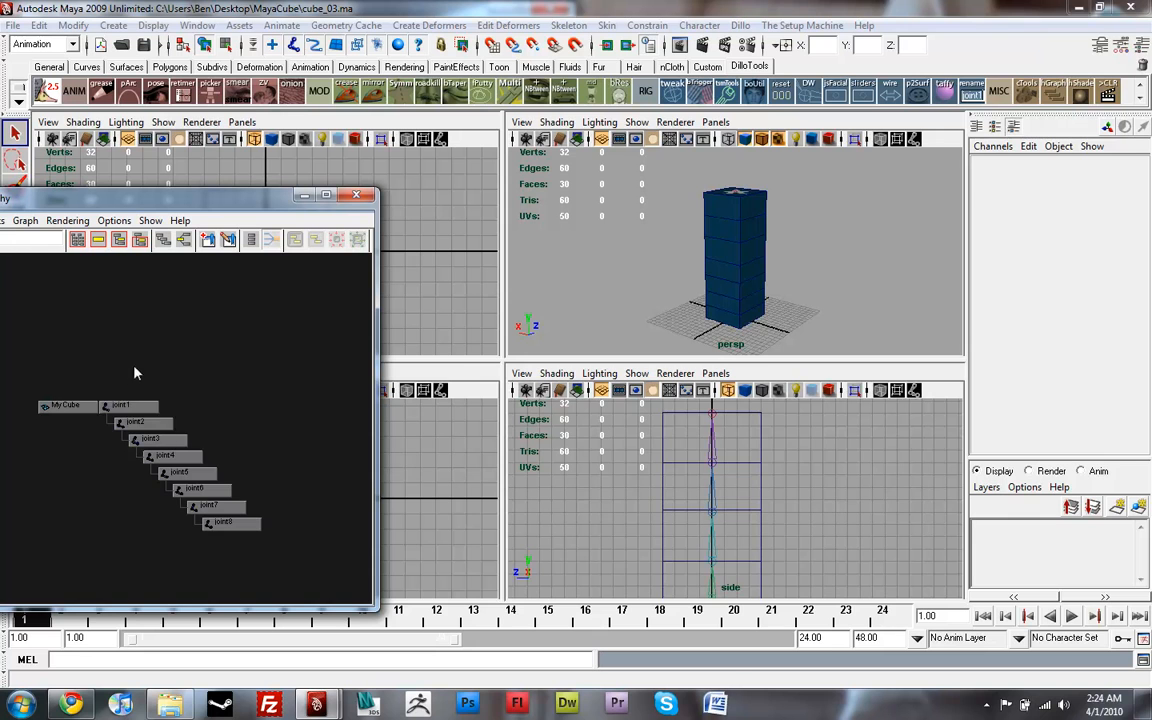
left_click_drag(132, 363, 303, 572)
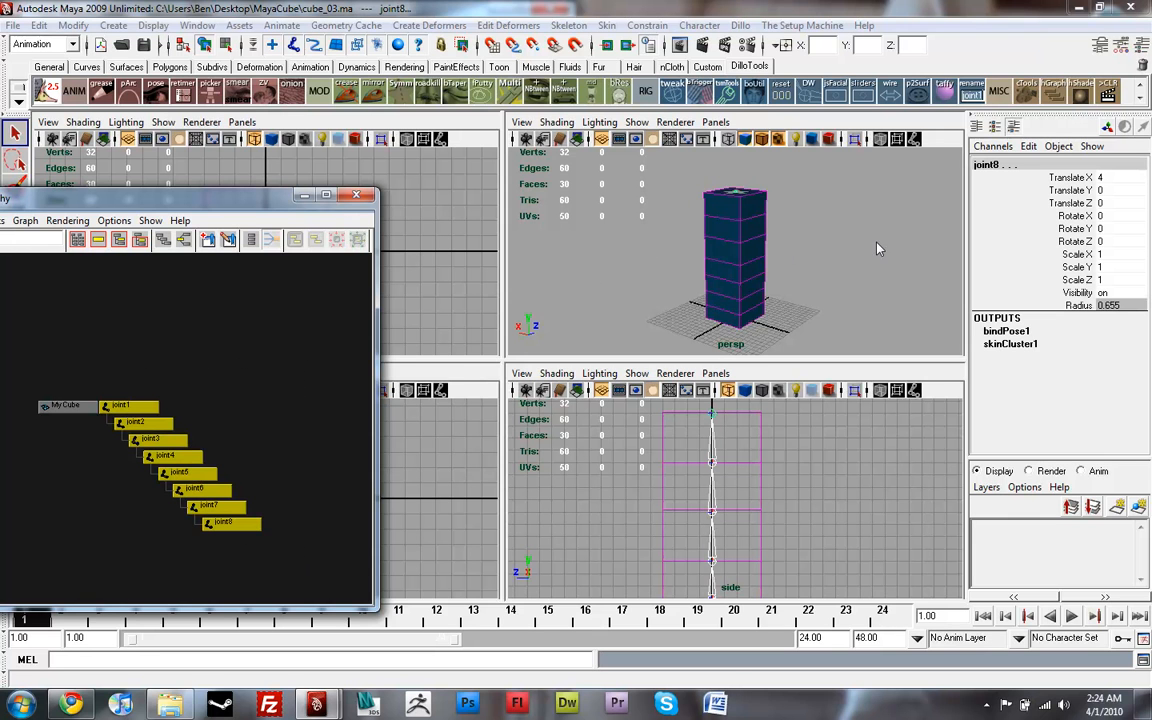
key("e")
mouse_move(770, 288)
left_mouse_down()
mouse_move(784, 186)
mouse_move(770, 150)
mouse_move(772, 168)
left_mouse_up()
key("z")
key("z")
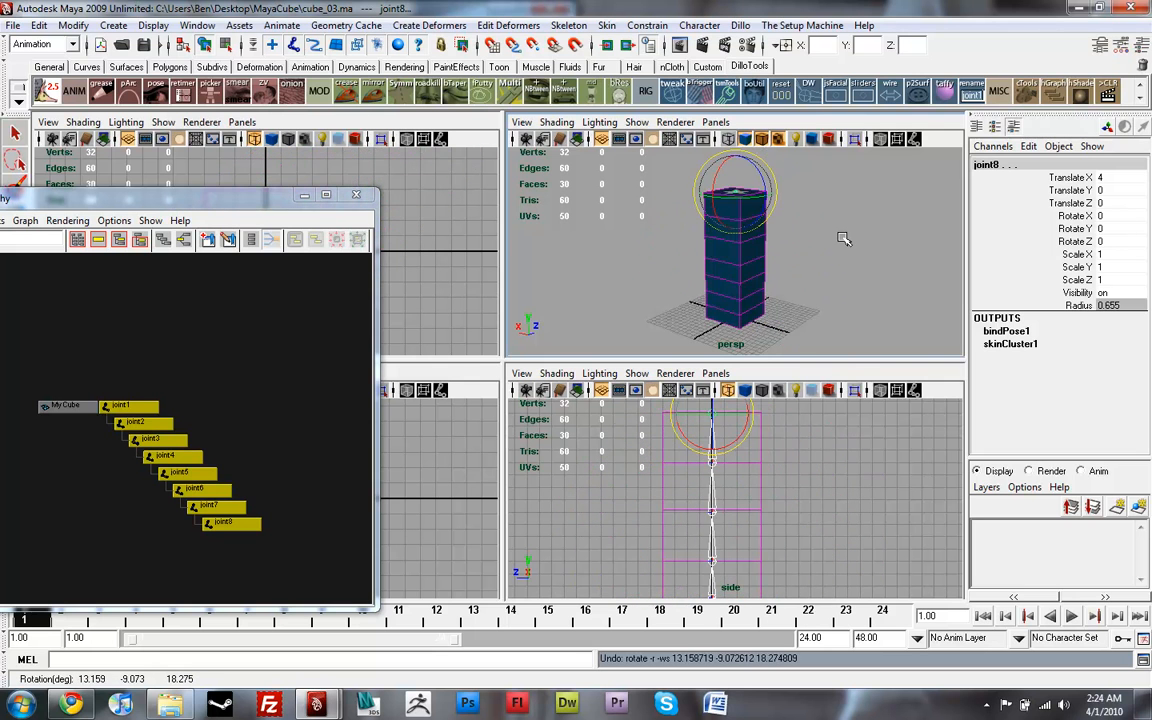
left_click(845, 238)
left_click(763, 206)
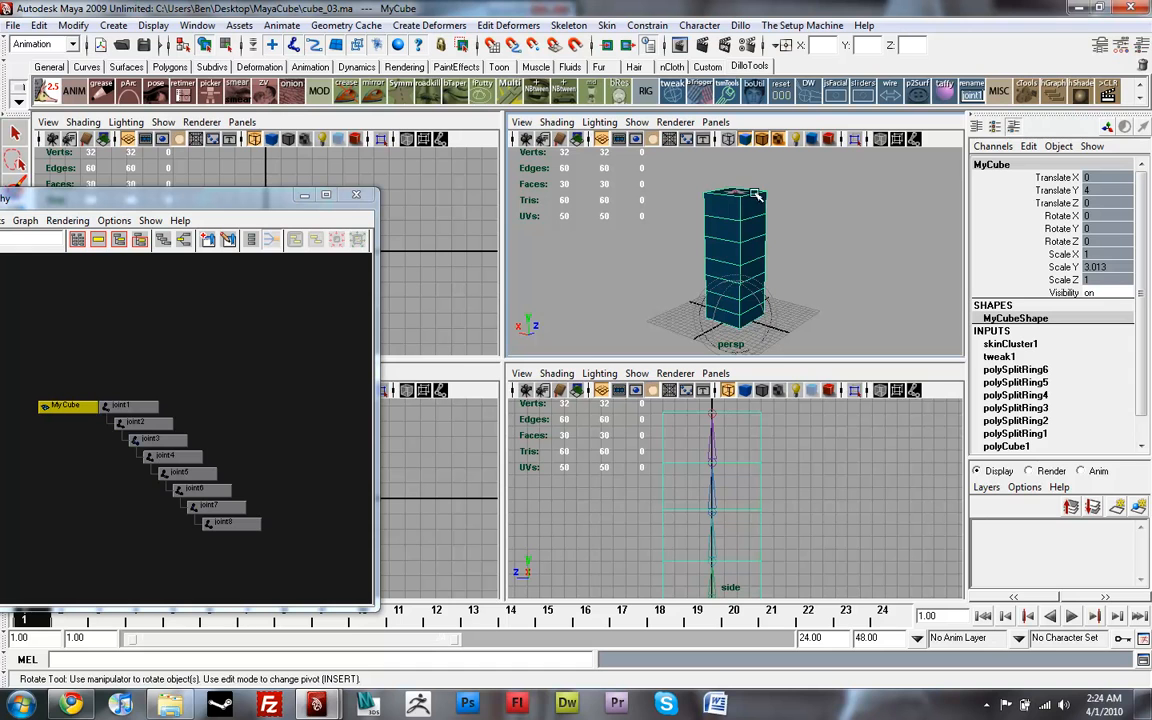
left_click(568, 25)
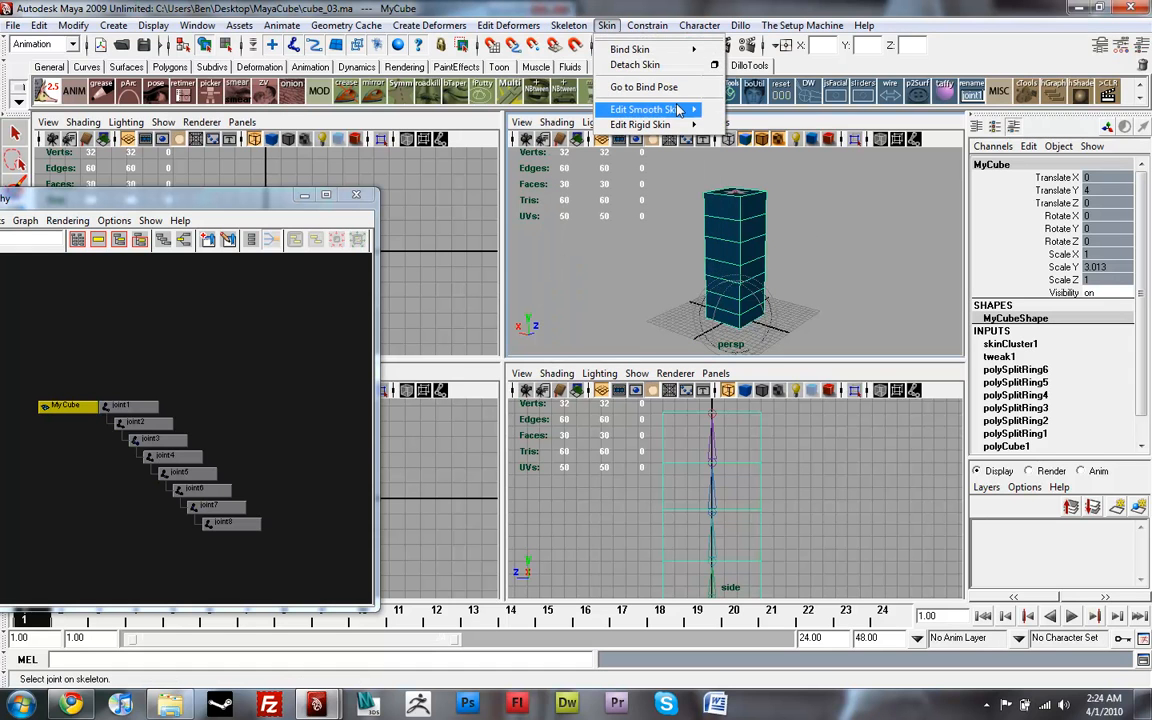
mouse_move(646, 109)
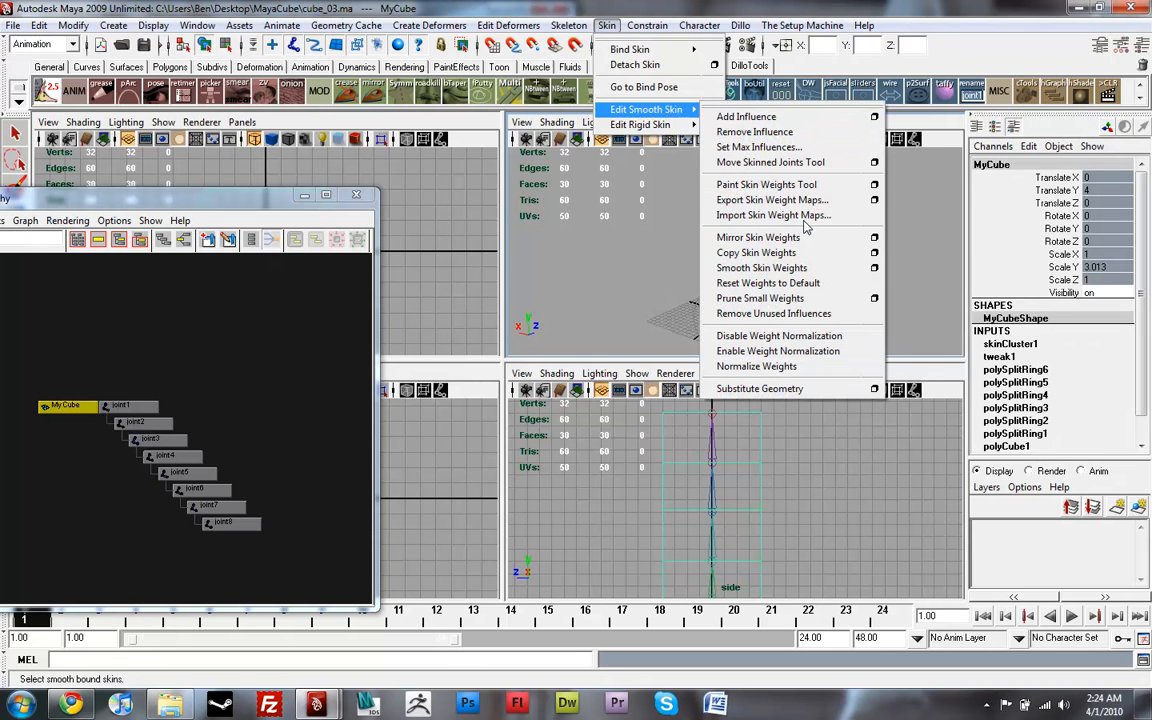
left_click(874, 184)
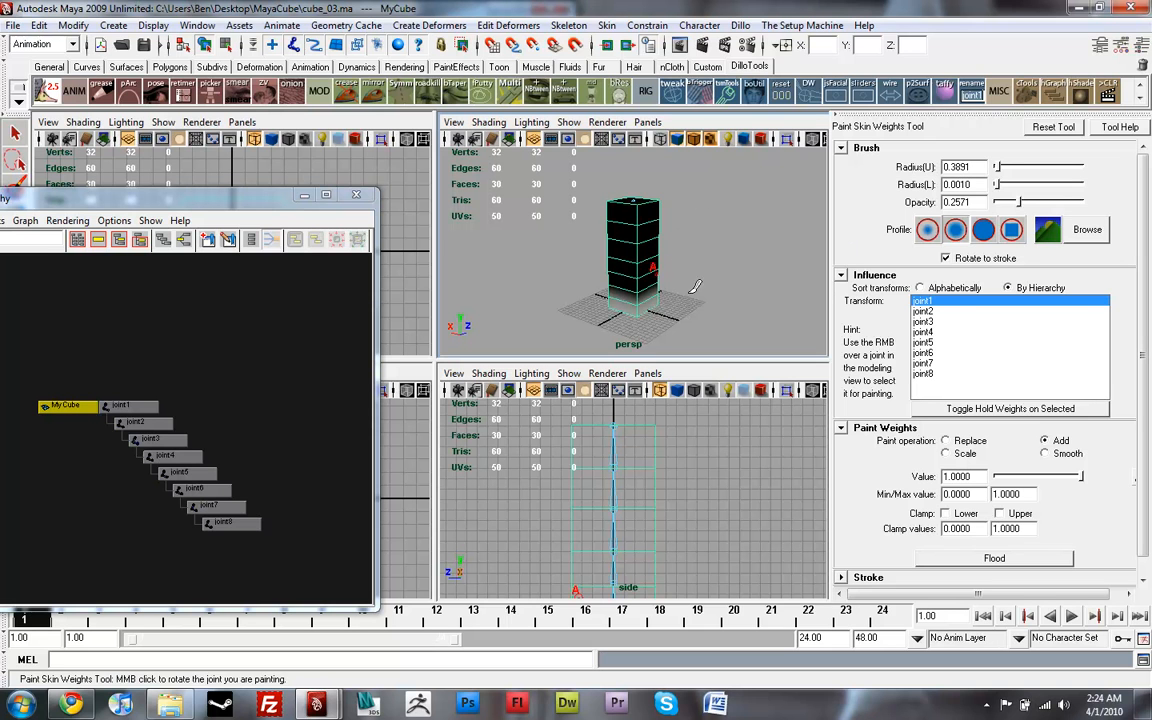
left_click(923, 311)
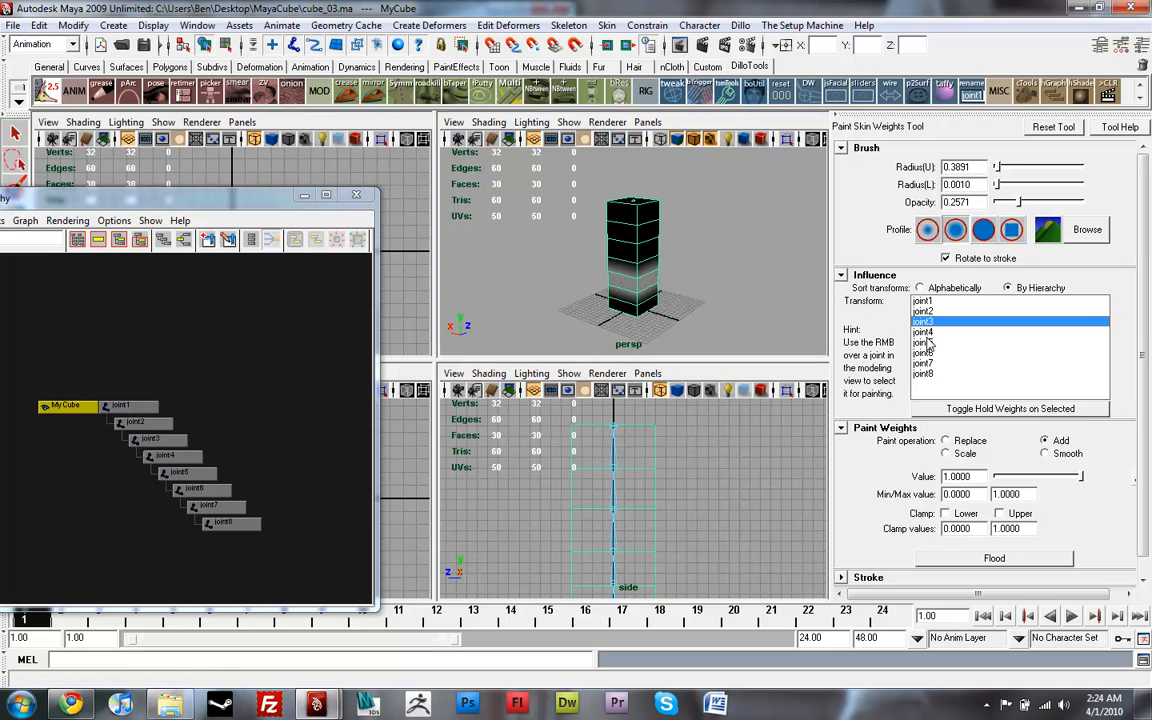
left_click(925, 343)
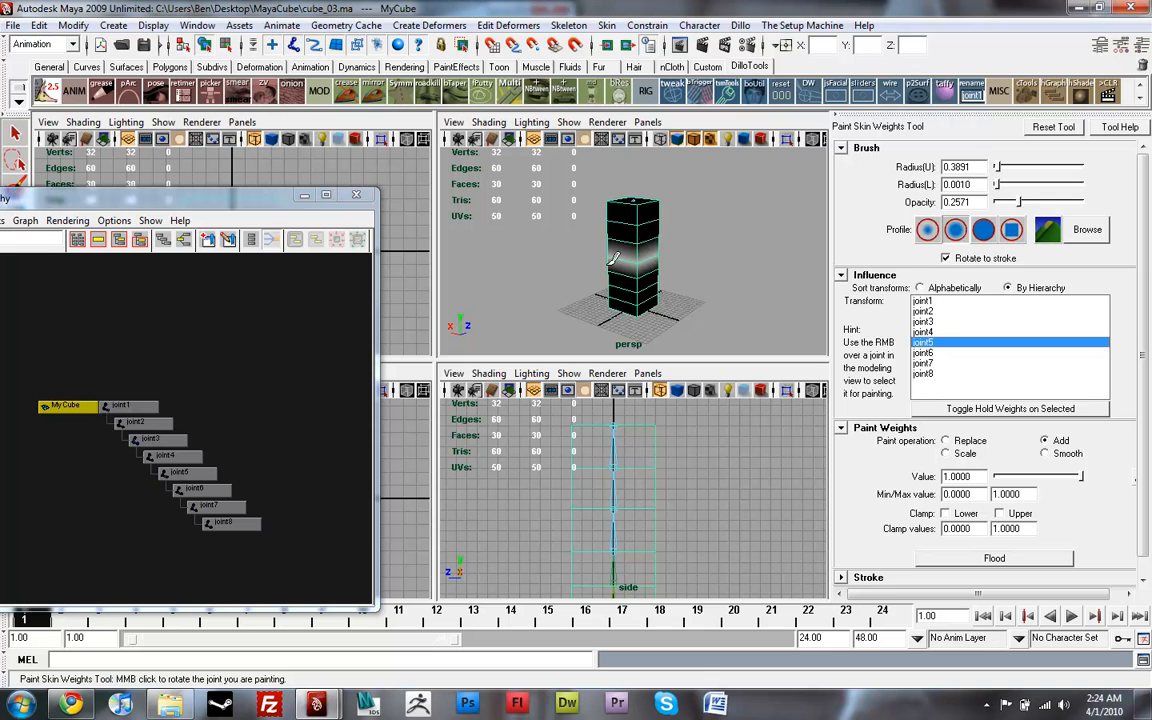
left_click(651, 256)
left_click(1141, 45)
left_click(840, 229)
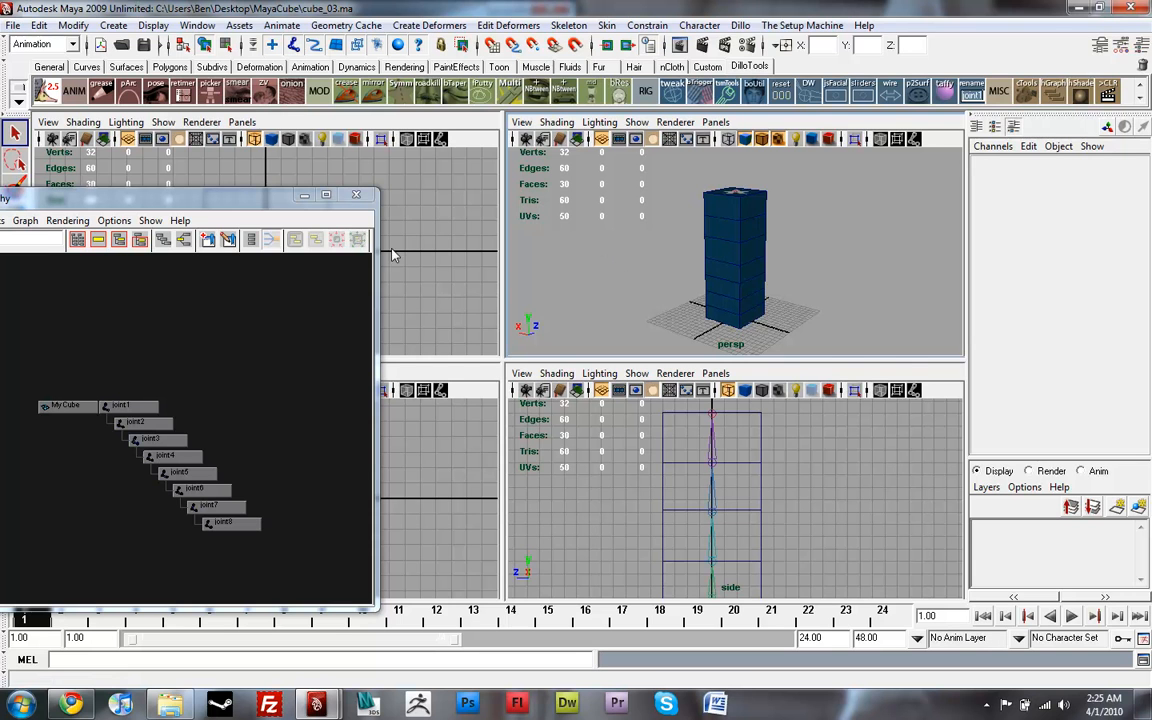
Marquee-select all eight joints, extend the playback range to frame 47 and go to frame 15.
left_click_drag(255, 205, 368, 140)
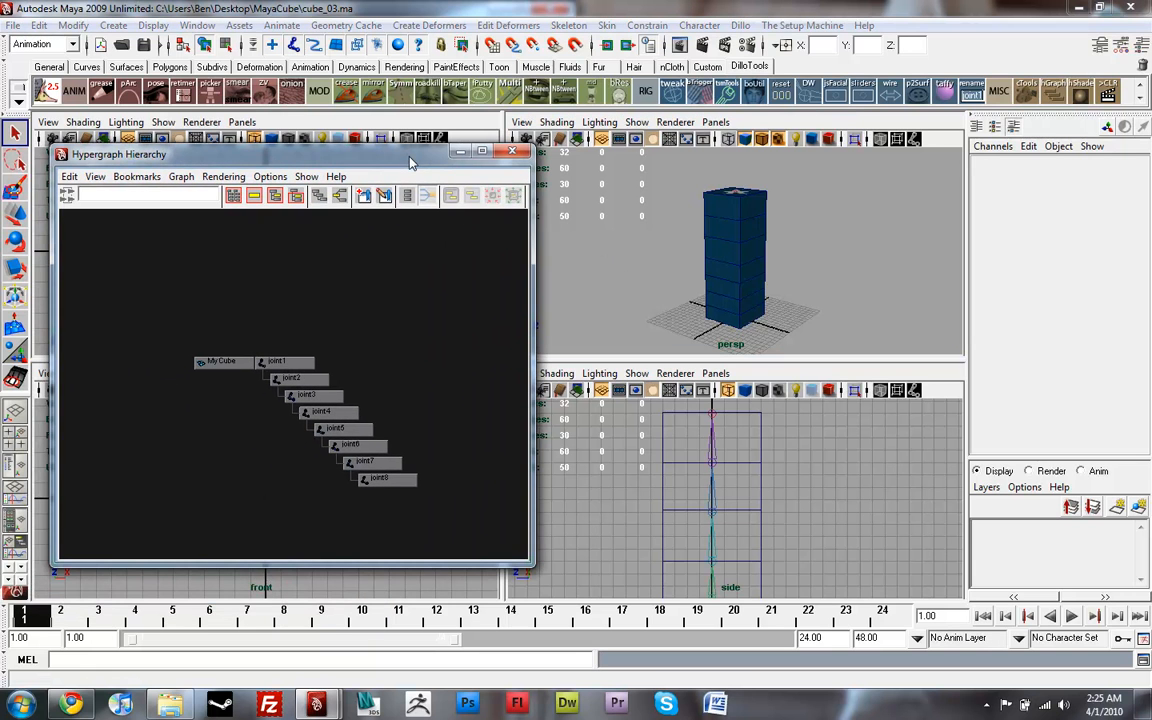
left_click(285, 361)
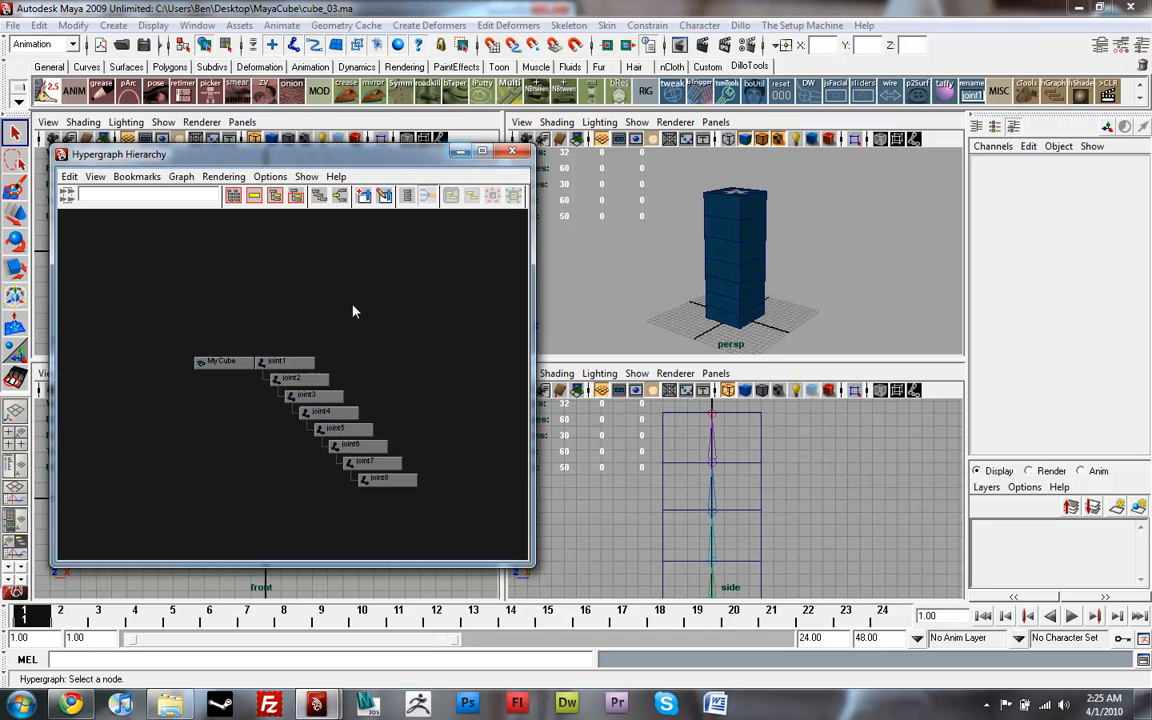
left_click_drag(275, 331, 474, 504)
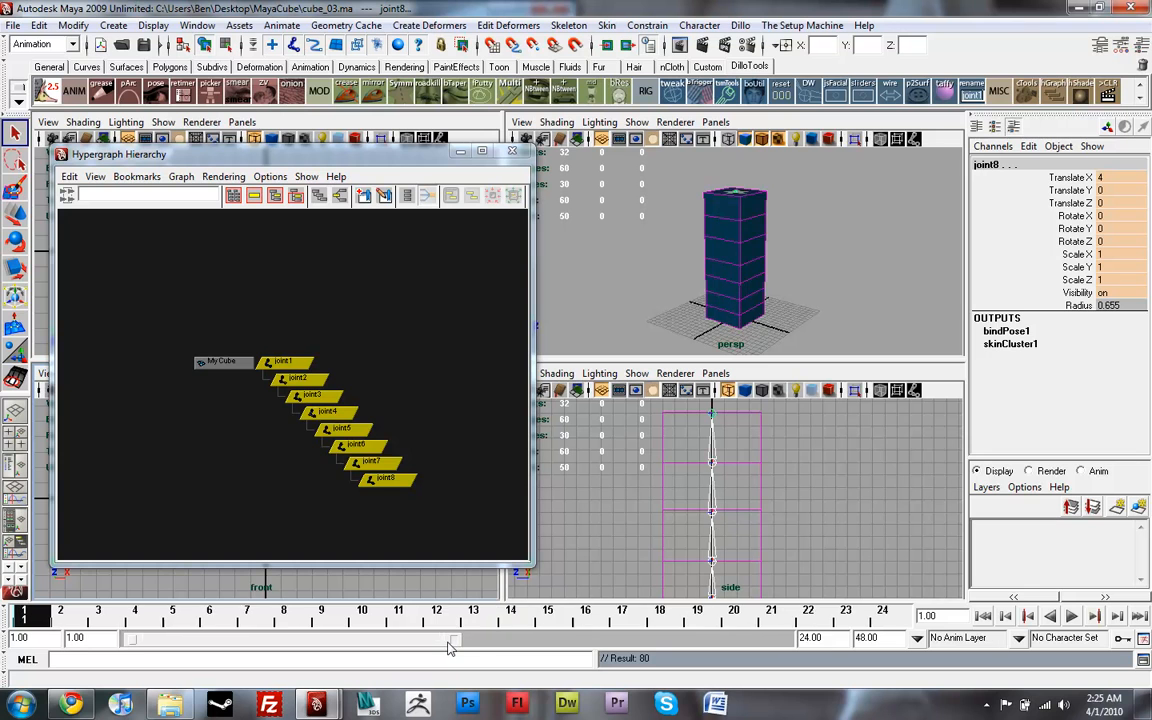
left_click_drag(458, 645, 775, 645)
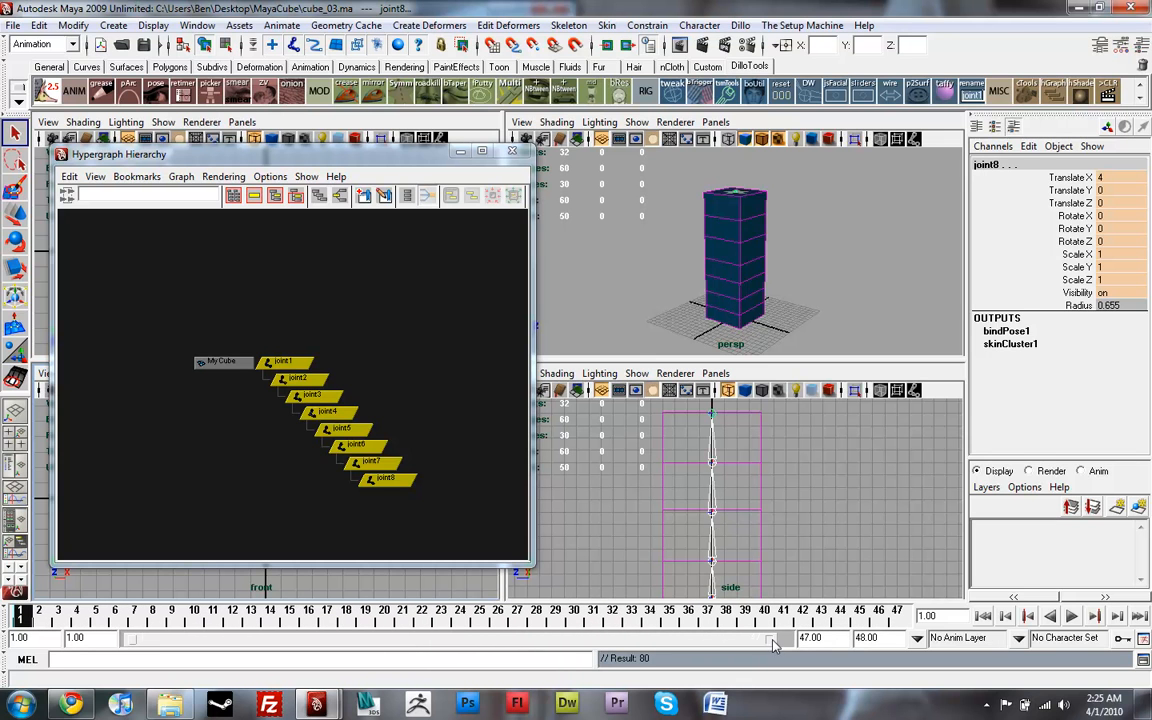
left_click_drag(110, 618, 290, 620)
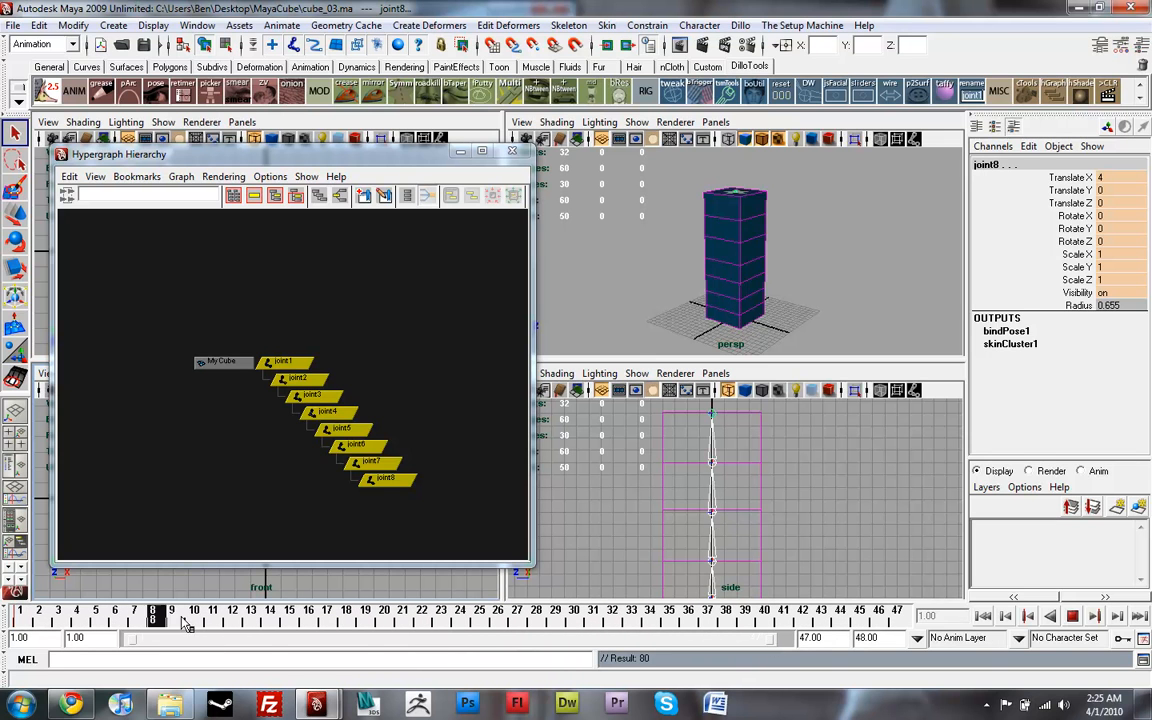
Select joint2 through joint8 with joint2 leading and rotate them to bend the cube forward at frame 15.
left_click(805, 435)
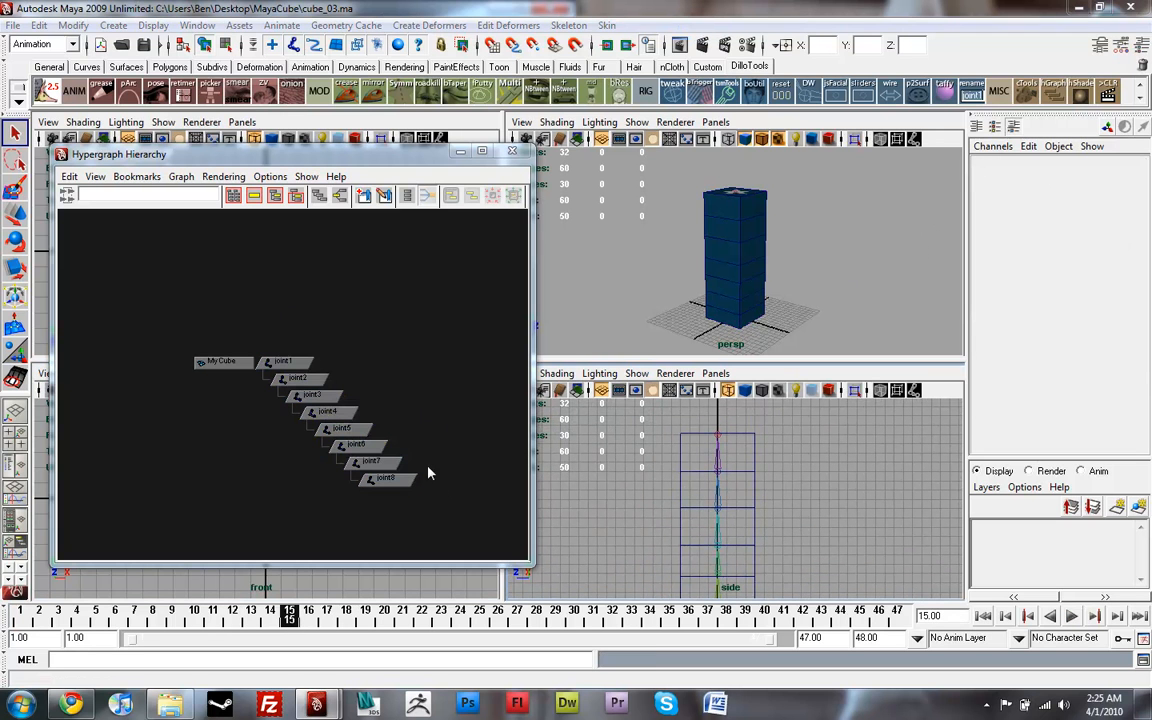
left_click_drag(416, 470, 325, 352)
left_click_drag(442, 520, 280, 375)
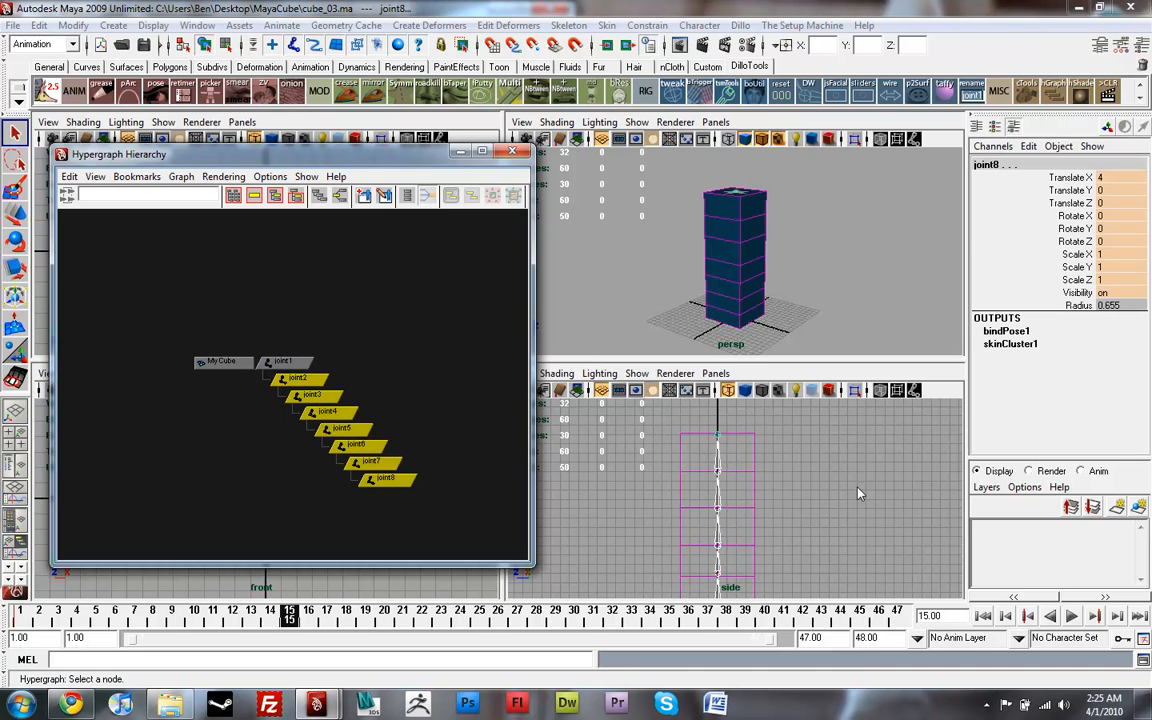
middle_click_drag(701, 474, 786, 505, "alt")
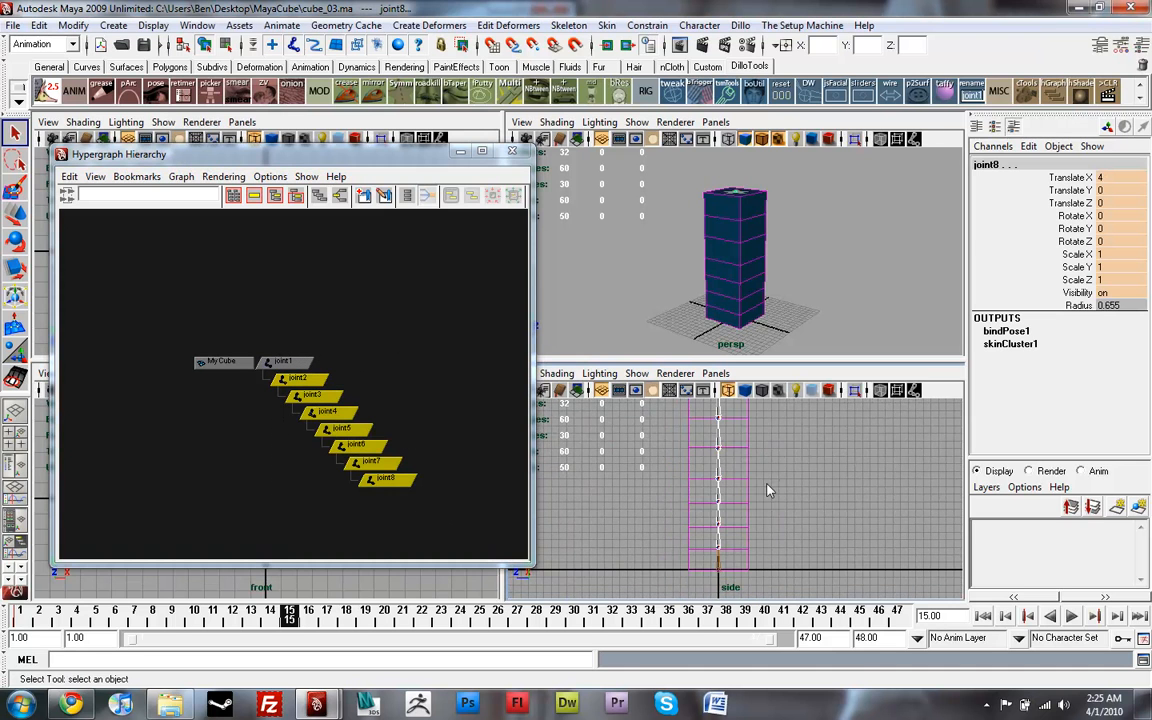
key("q")
key("e")
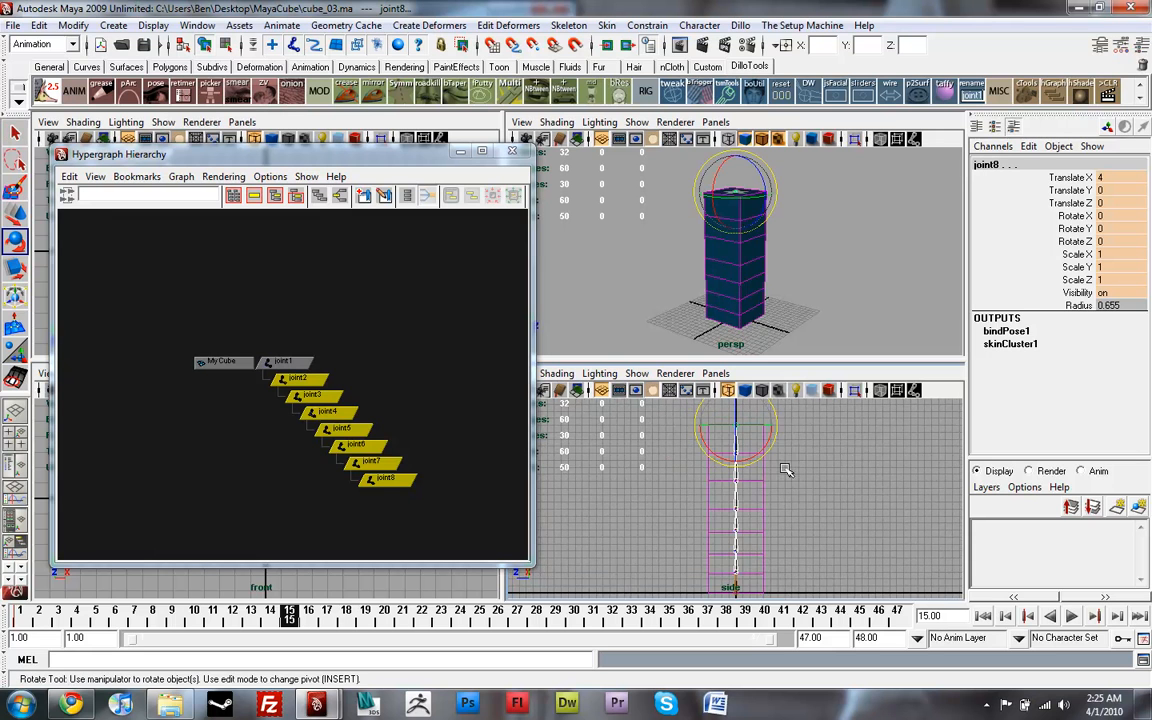
middle_click_drag(706, 454, 781, 435, "alt")
left_click_drag(781, 435, 786, 432)
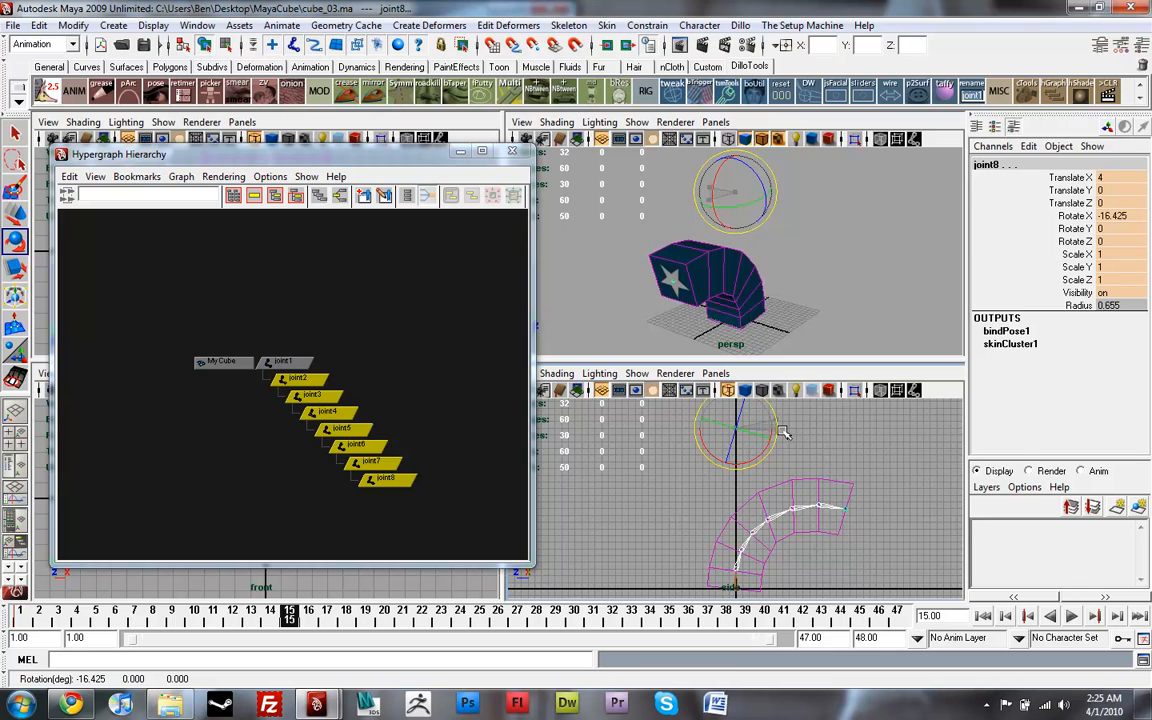
key("z")
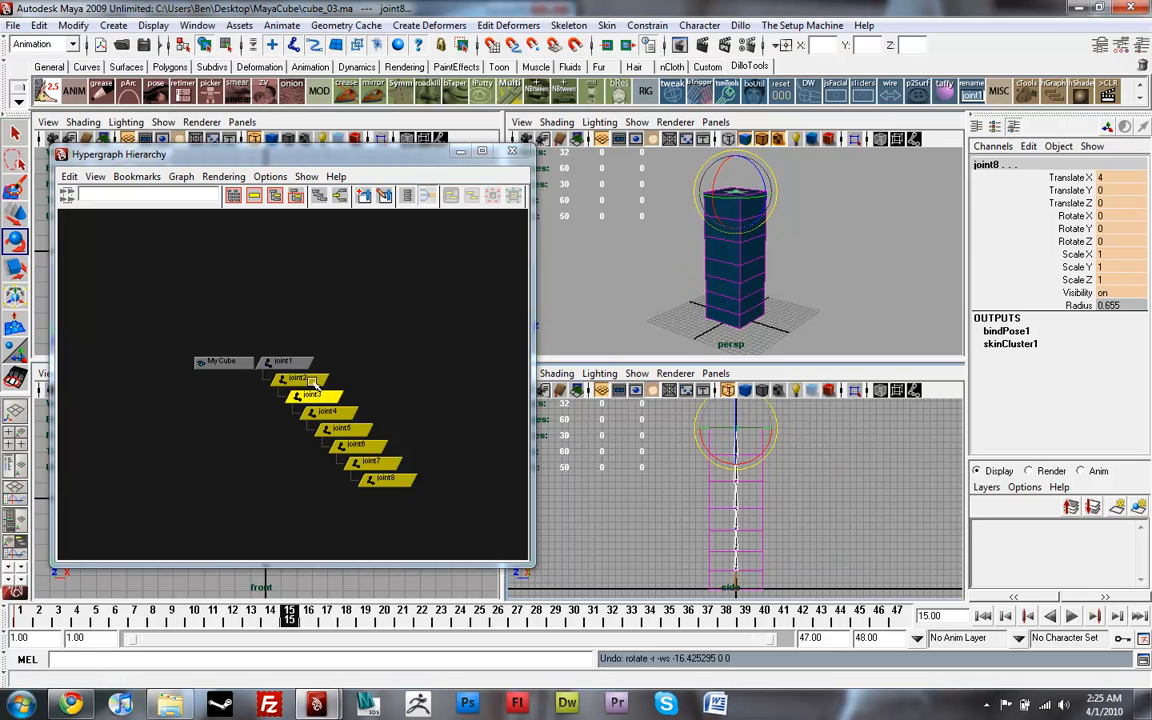
left_click(300, 379)
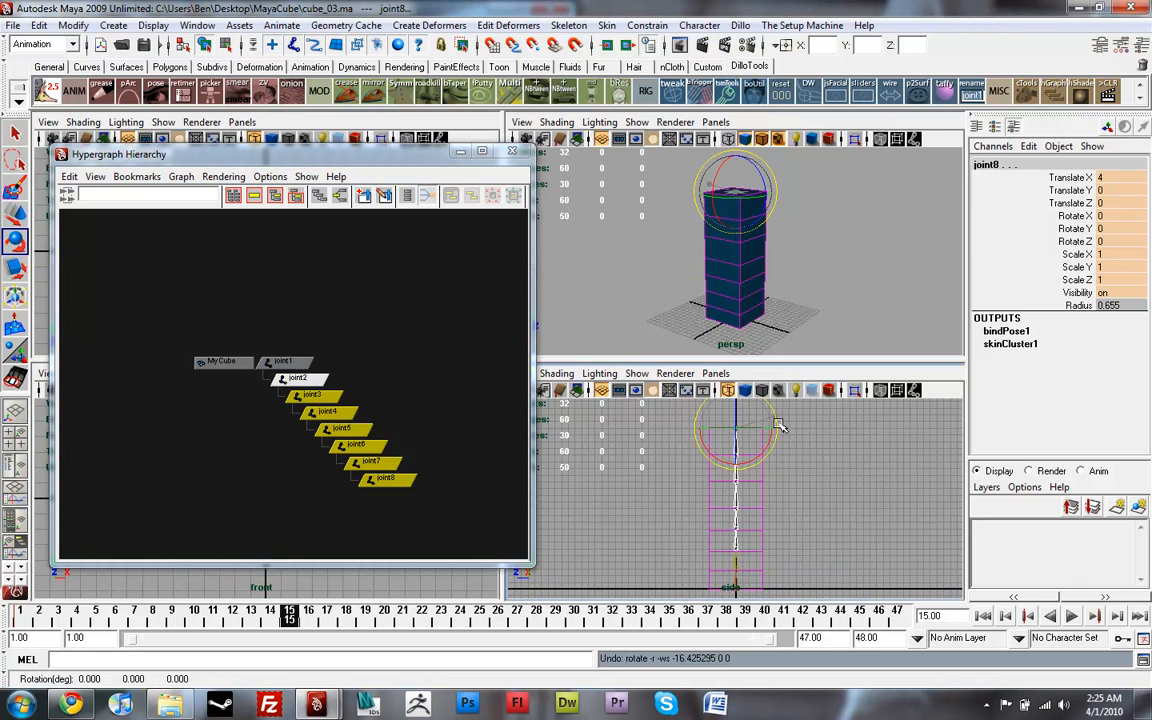
left_click_drag(780, 418, 781, 435)
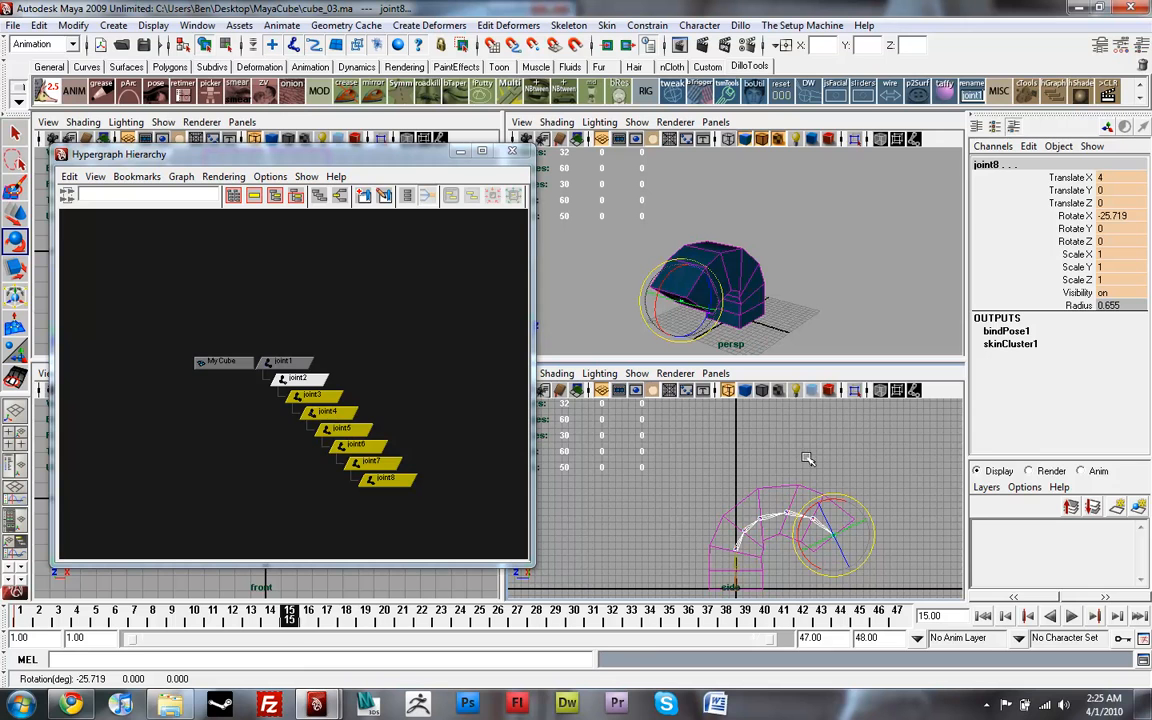
Key a deeper forward bend at frame 18 and a backward bend at frame 25.
left_click_drag(317, 622, 347, 619)
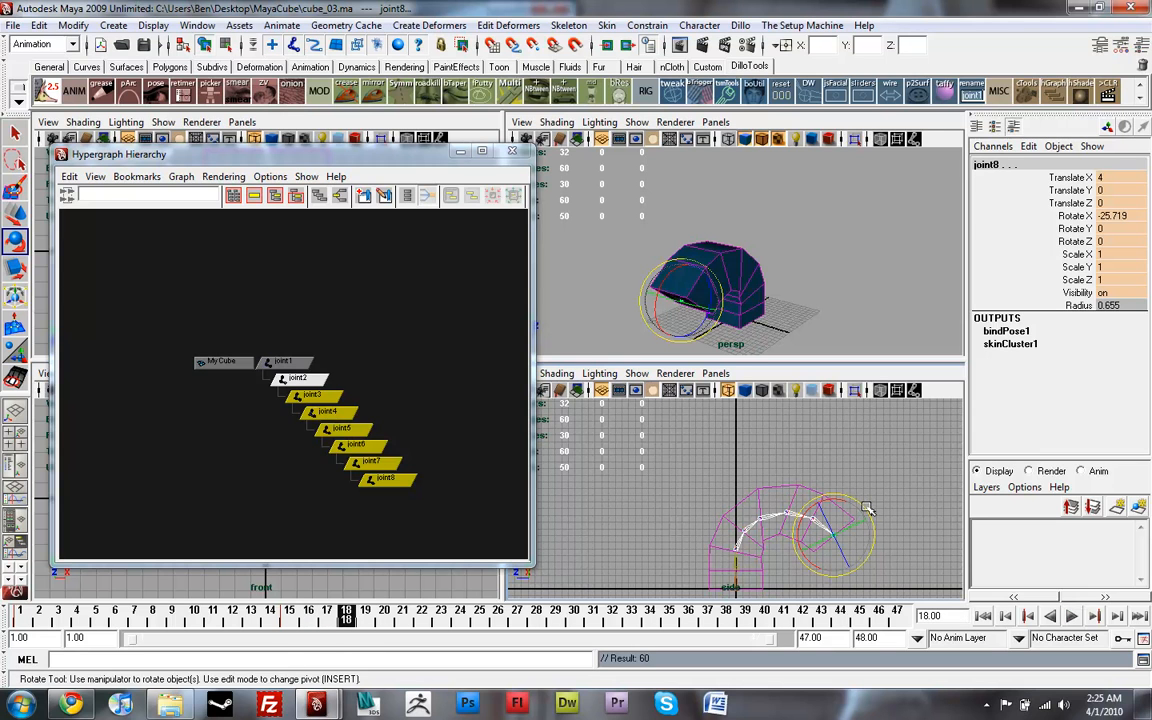
left_click_drag(868, 510, 868, 516)
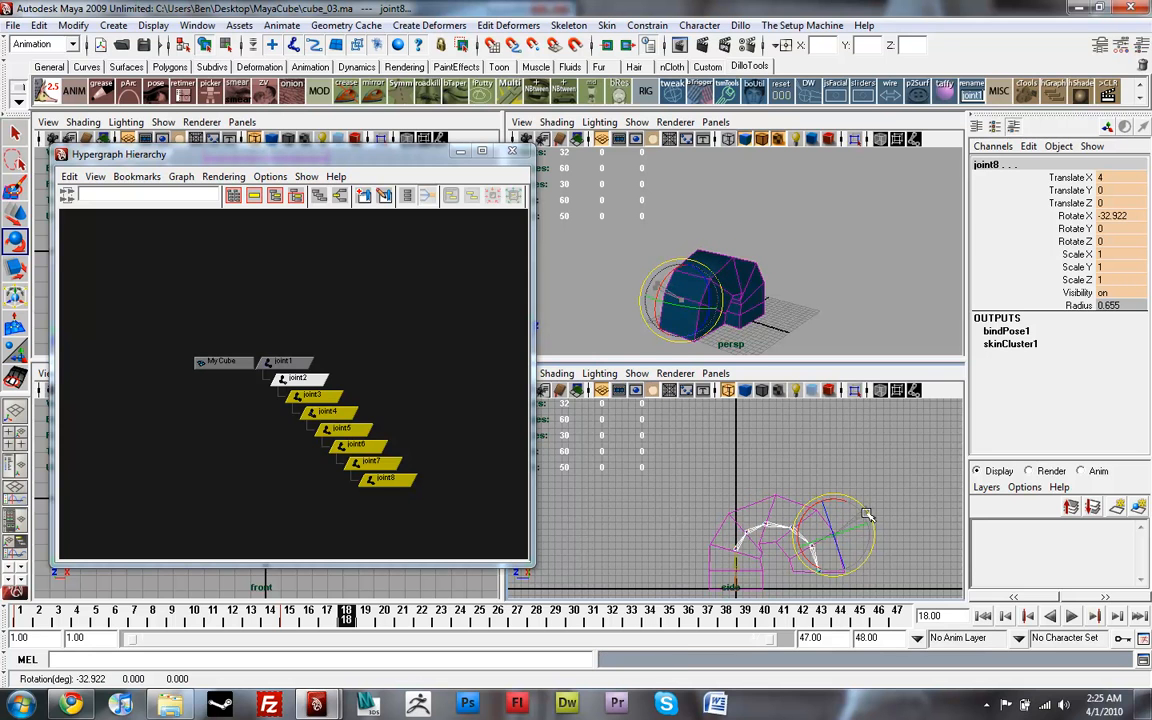
key("Down")
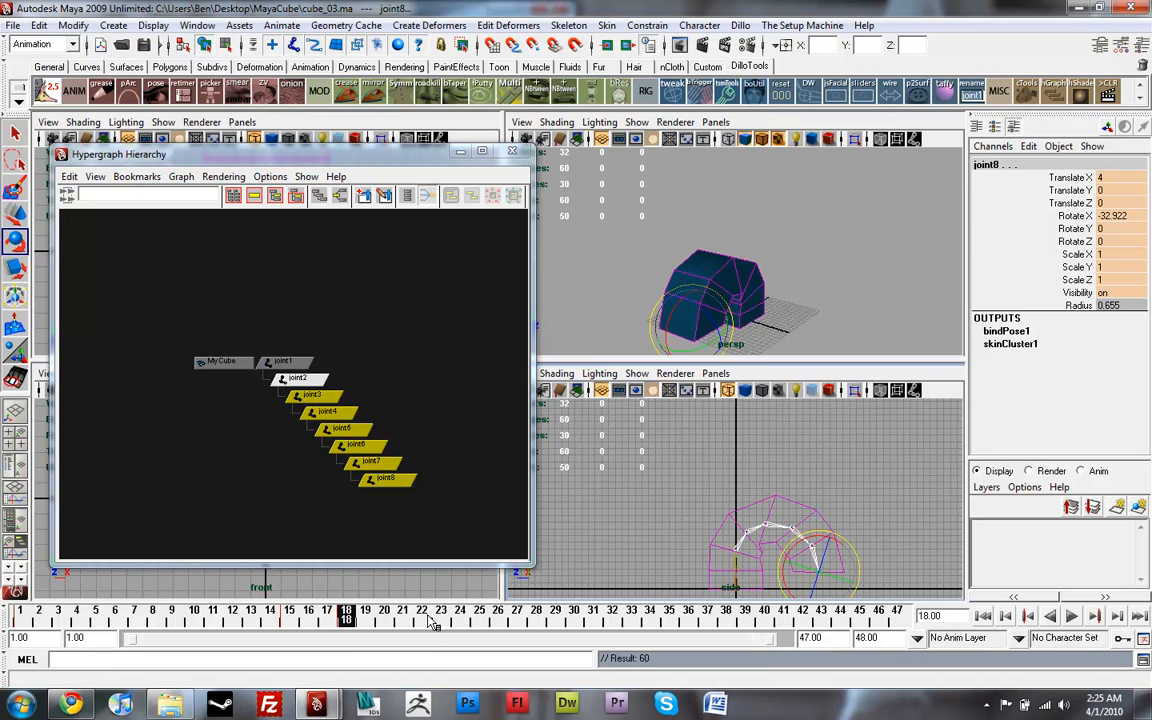
left_click(441, 617)
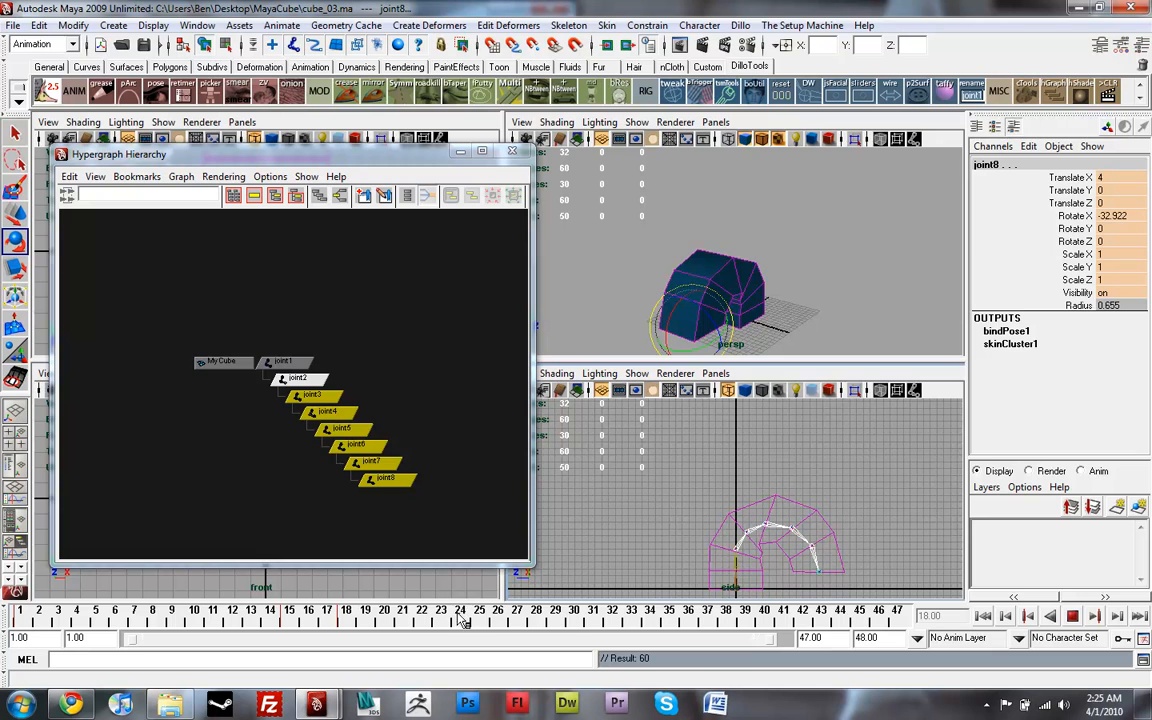
left_click(478, 617)
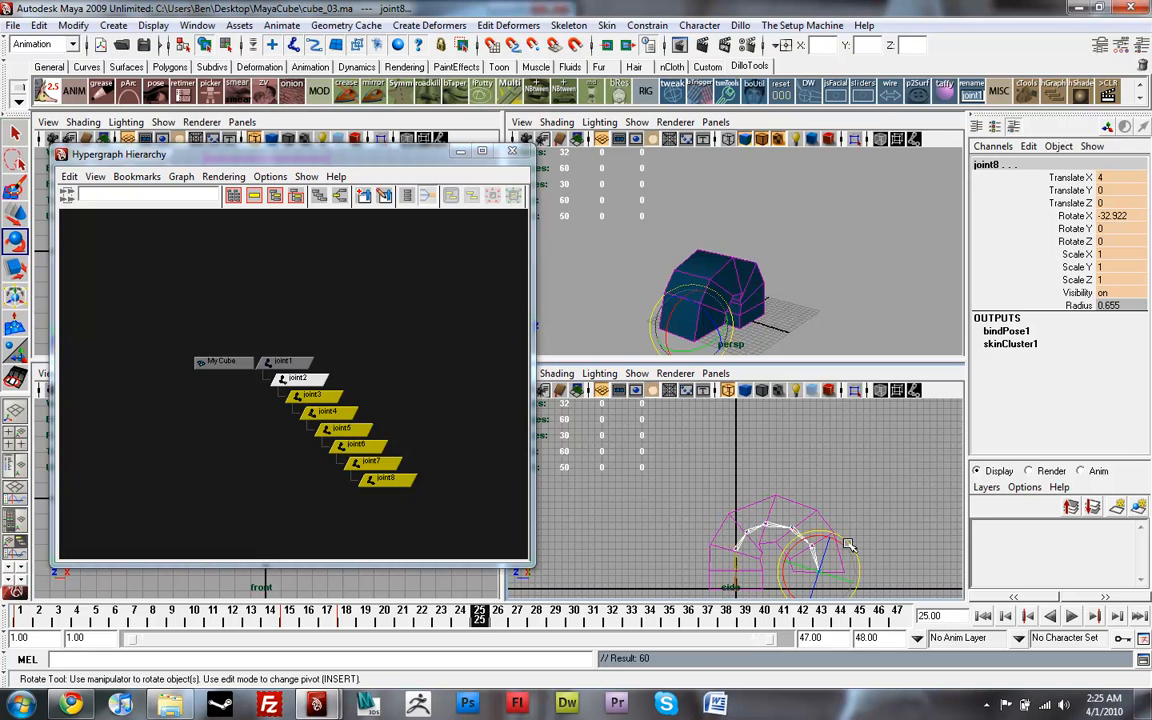
left_click_drag(848, 545, 809, 513)
key("Up")
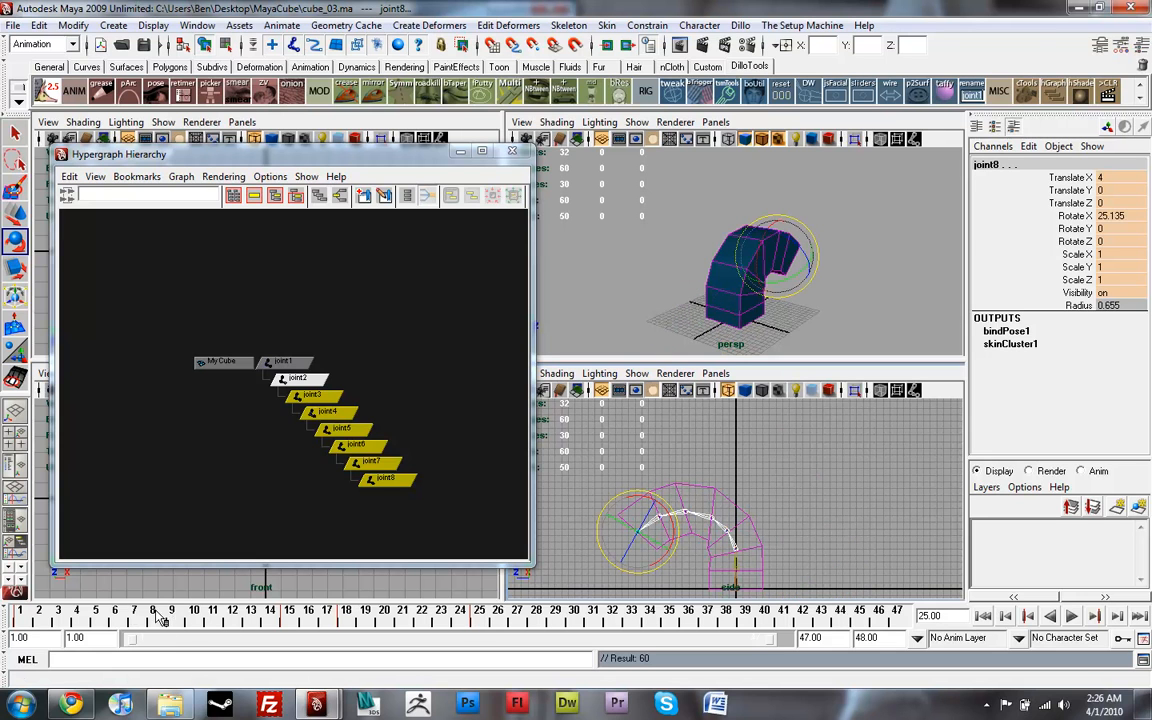
Scrub the time slider from frame 1 to 21 to preview the bend.
mouse_move(160, 615)
left_mouse_down()
mouse_move(480, 612)
mouse_move(20, 615)
left_mouse_up()
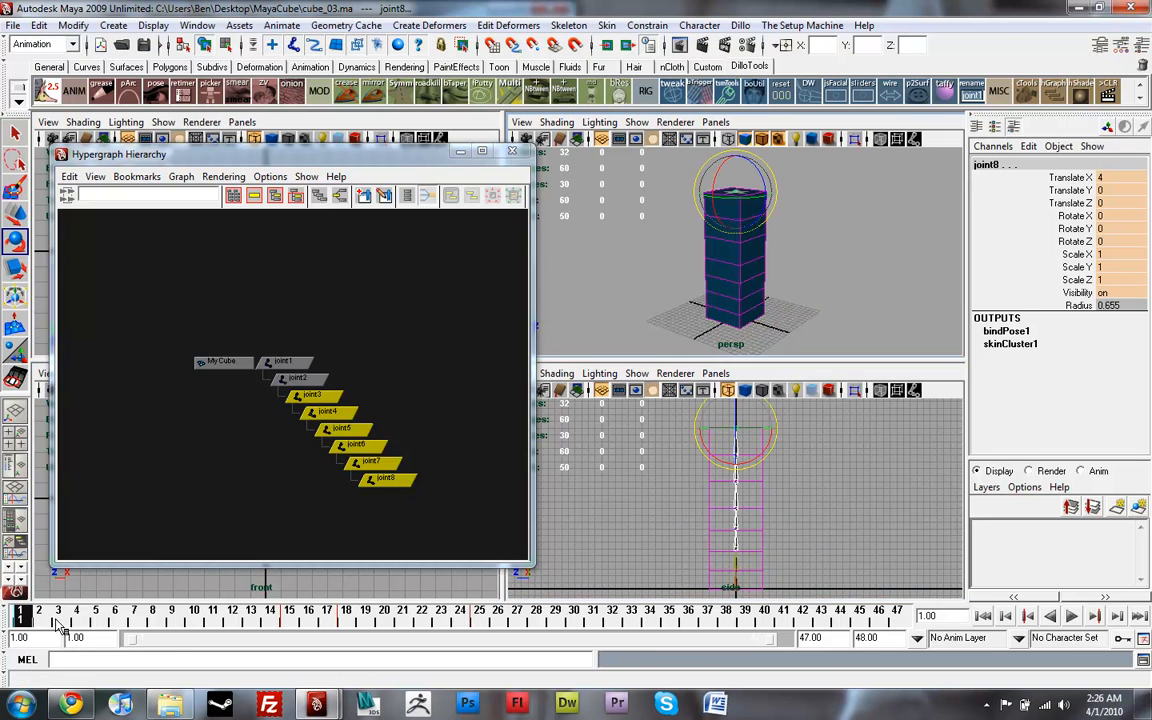
mouse_move(22, 615)
left_mouse_down()
mouse_move(460, 617)
mouse_move(232, 617)
mouse_move(390, 617)
left_mouse_up()
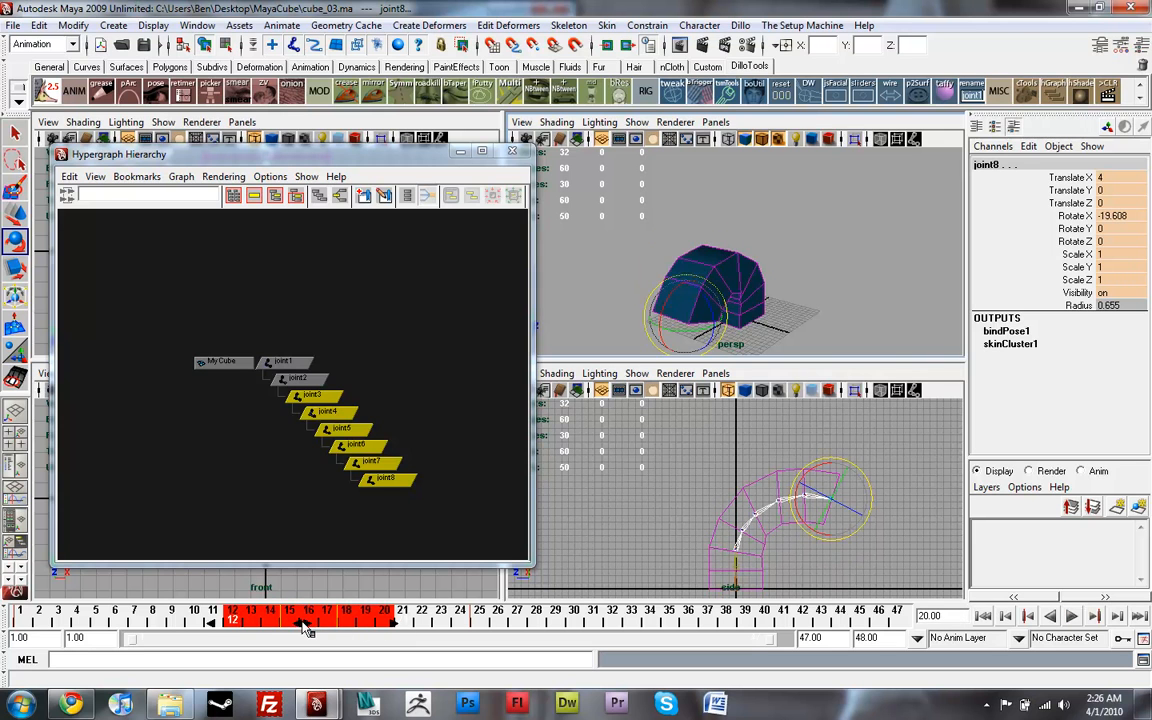
Play the bending animation, stop at frame 13 and scrub back toward frame 1.
left_click_drag(305, 622, 78, 622)
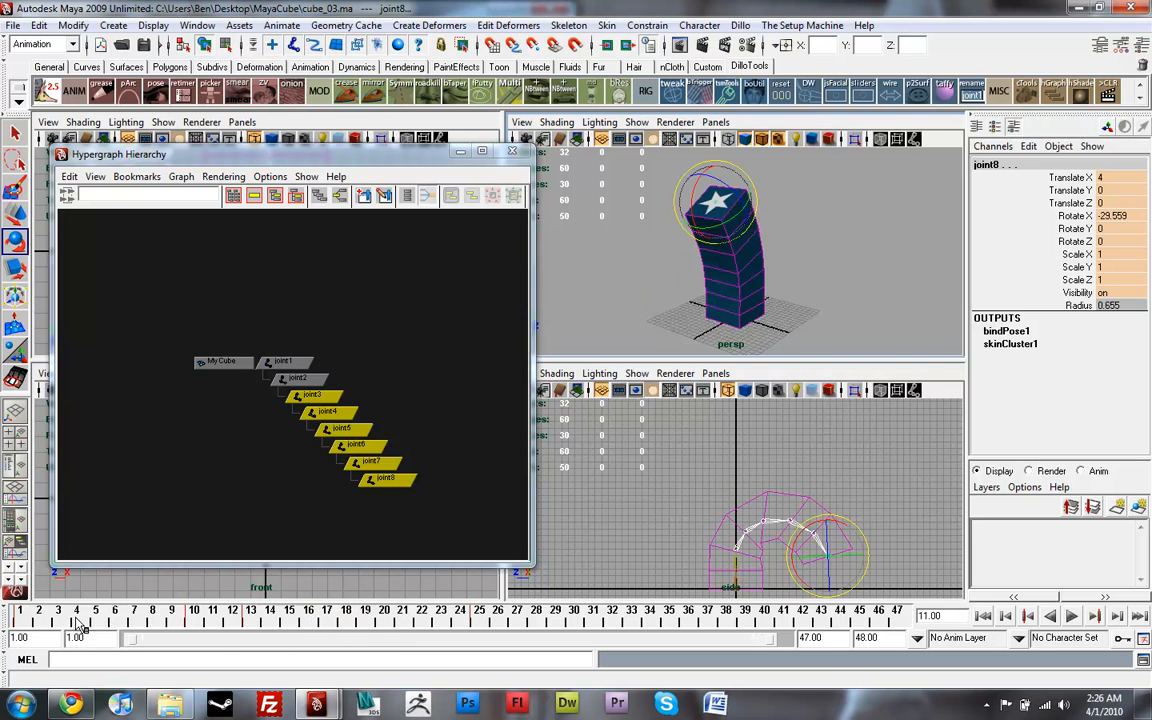
key("alt+v")
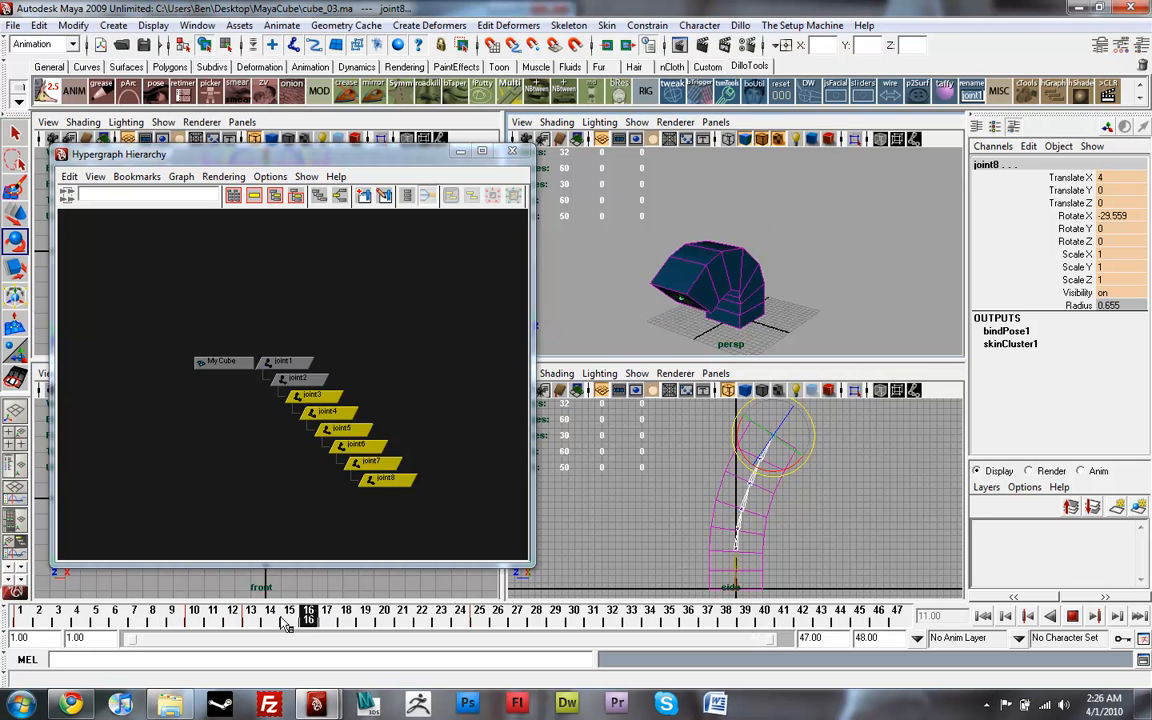
left_click(253, 617)
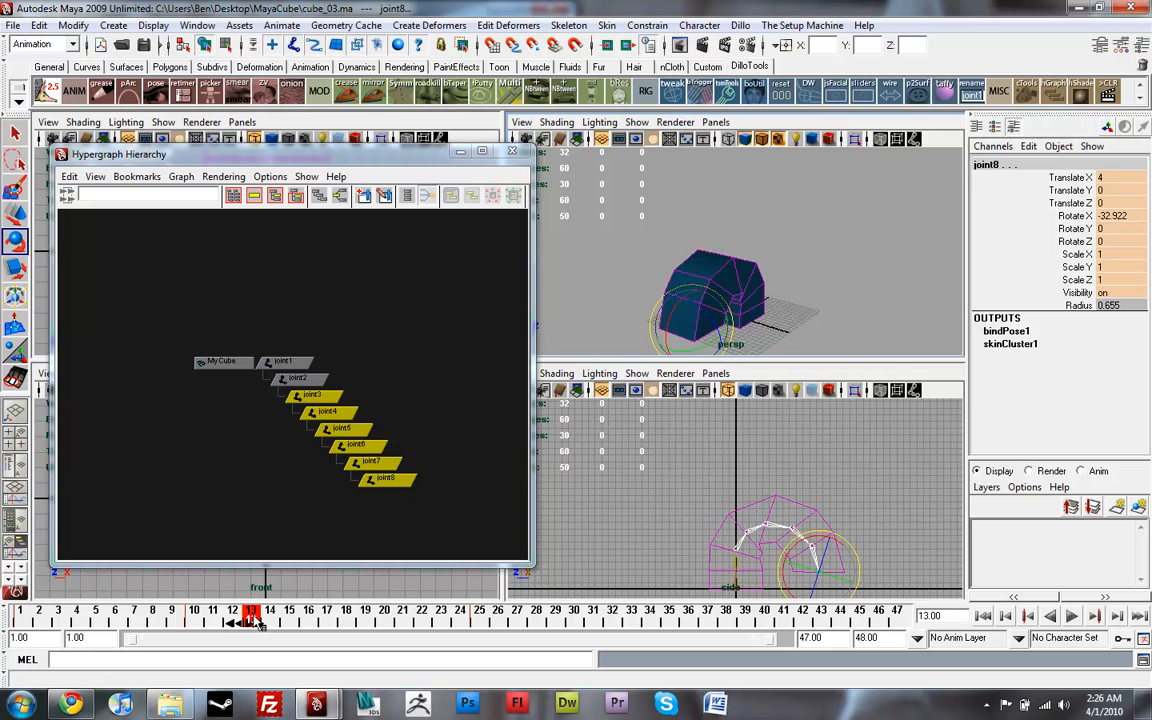
mouse_move(247, 620)
left_mouse_down()
mouse_move(120, 622)
mouse_move(285, 620)
mouse_move(20, 622)
left_mouse_up()
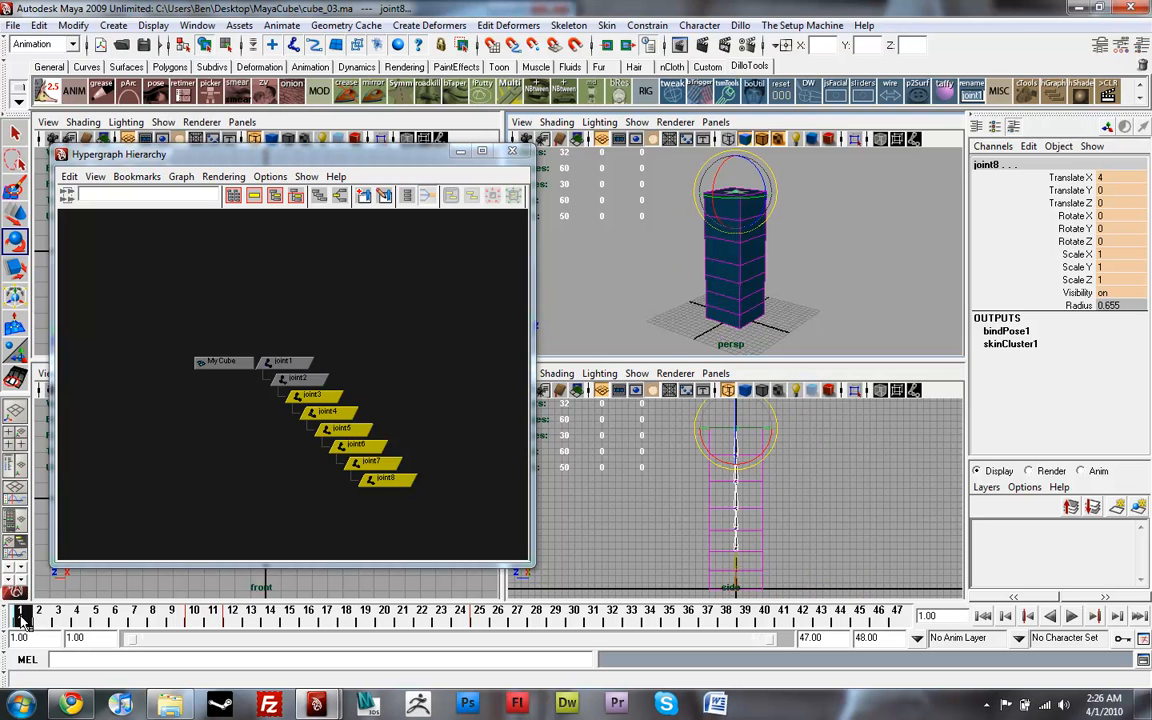
Copy frame 1's upright key, paste it at frame 6, then advance to frame 11 to see the curl.
right_click(20, 622)
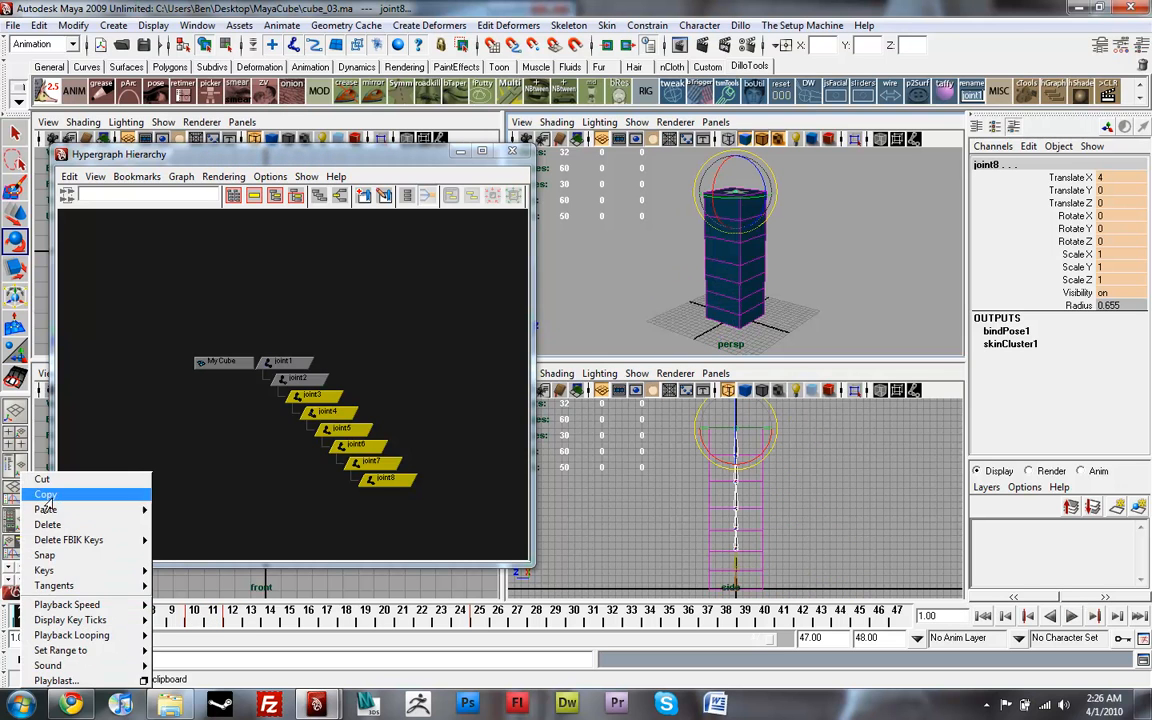
left_click(50, 494)
left_click_drag(22, 622, 118, 622)
right_click(118, 622)
mouse_move(145, 509)
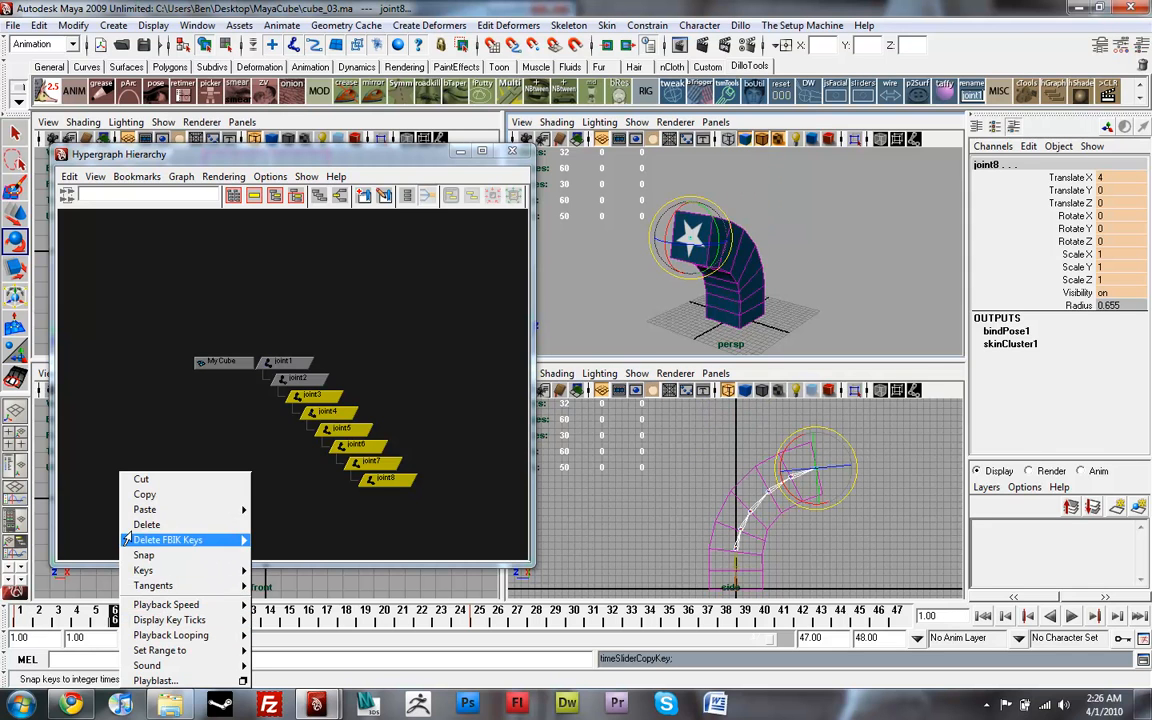
left_click(275, 510)
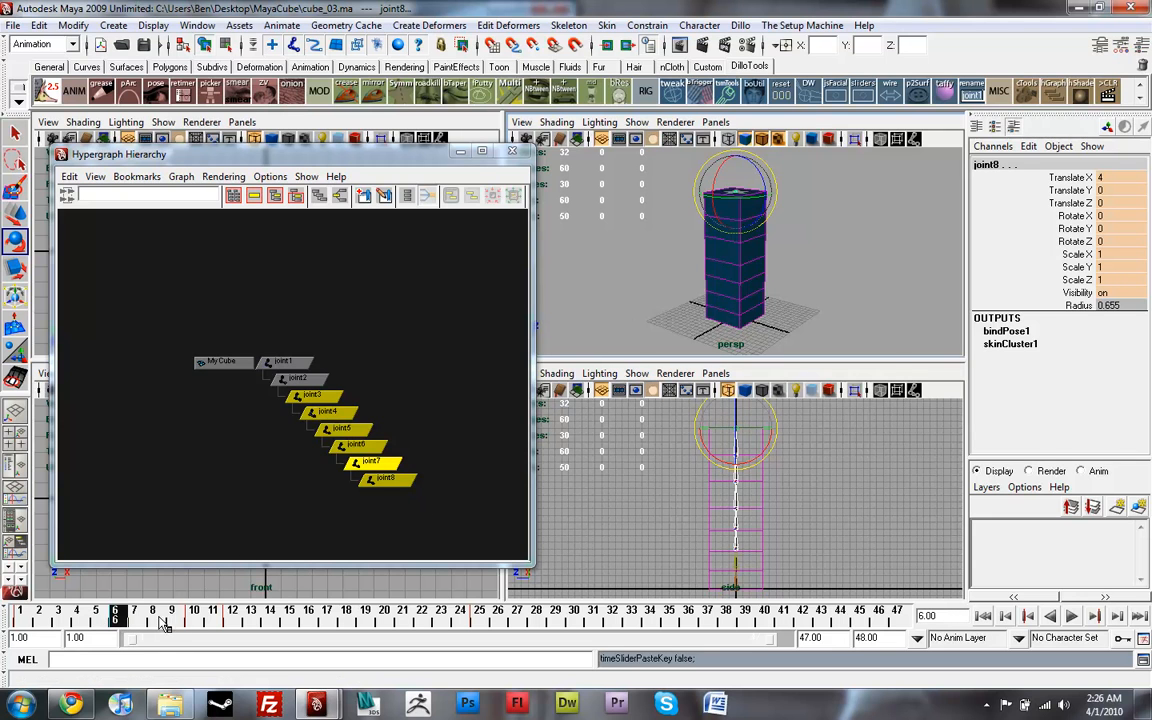
left_click_drag(133, 614, 215, 614)
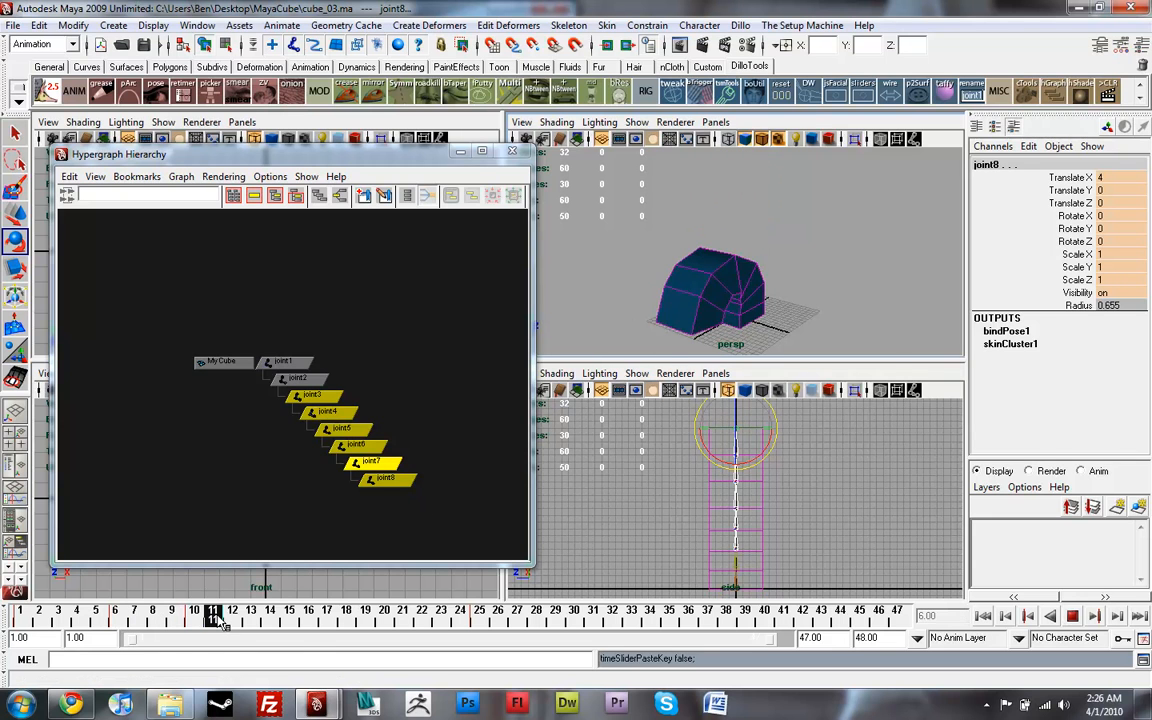
Scale joint6–joint8 up to about 1.086 at frame 12, undoing a stray key set at frame 10.
left_click(344, 479)
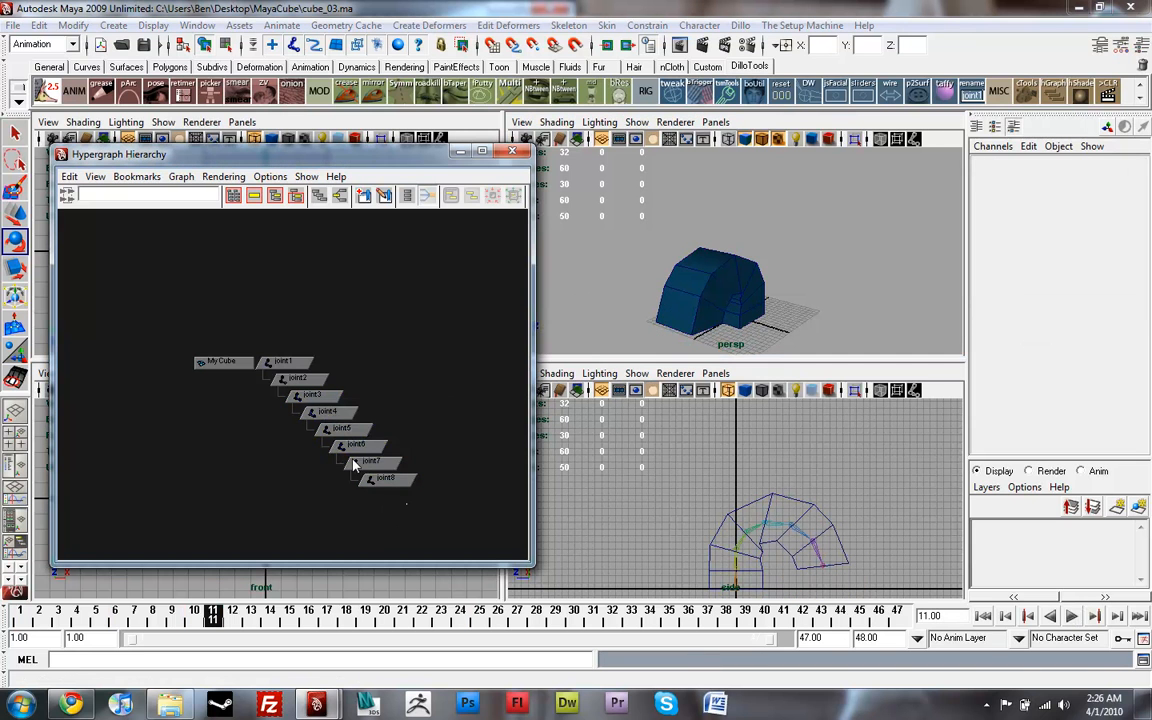
left_click_drag(343, 449, 330, 438)
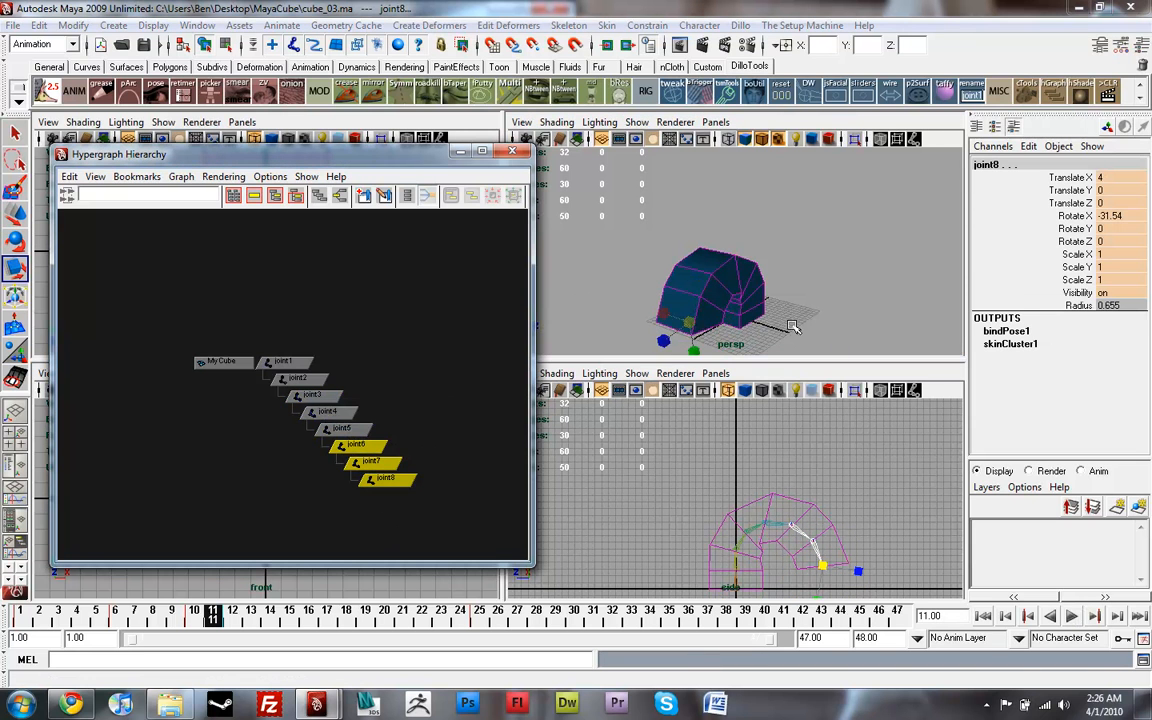
left_click_drag(697, 323, 707, 316)
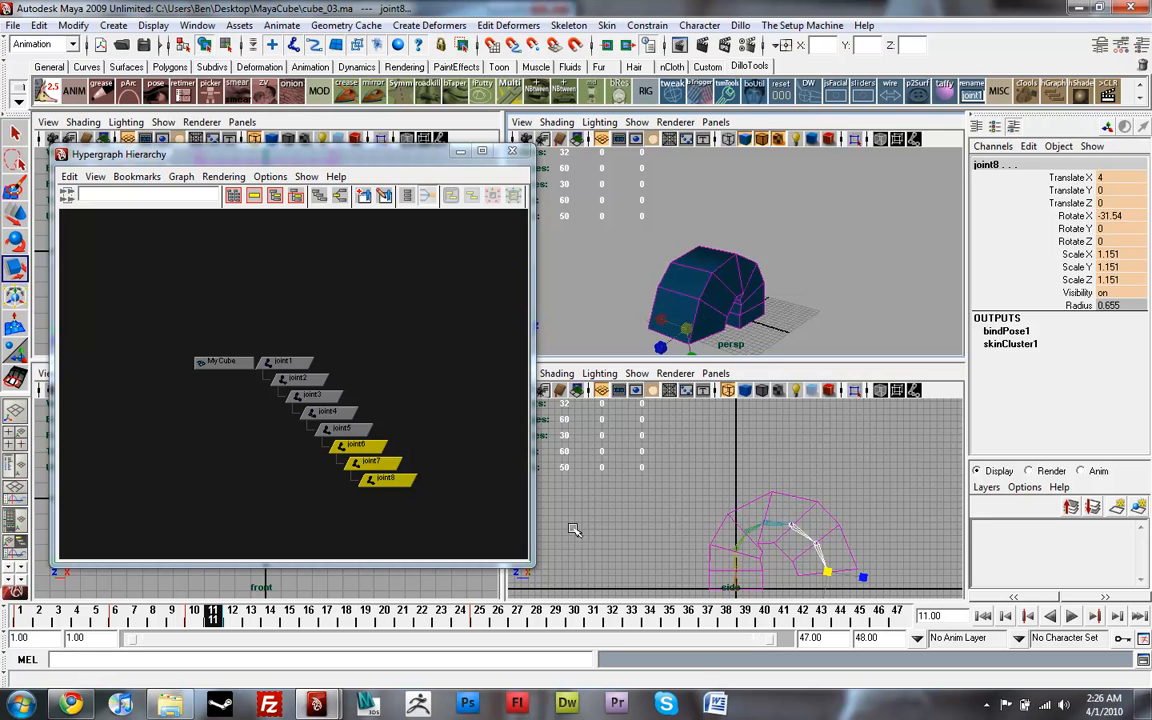
left_click(193, 614)
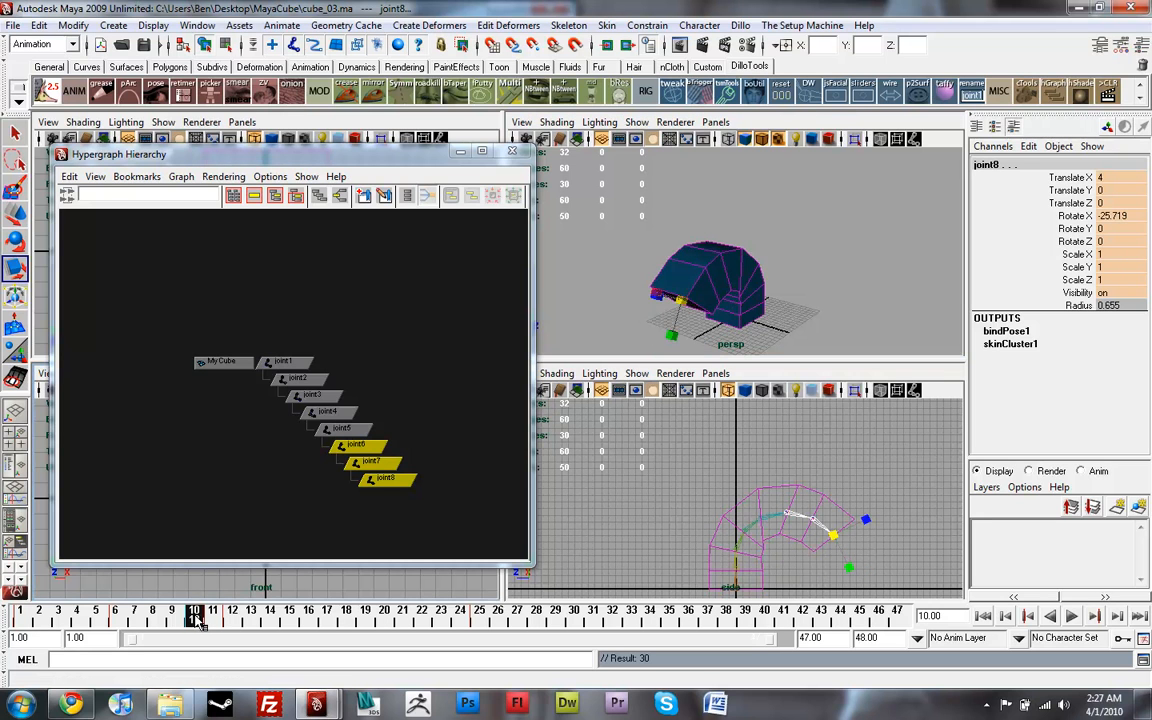
key("z")
left_click(212, 614)
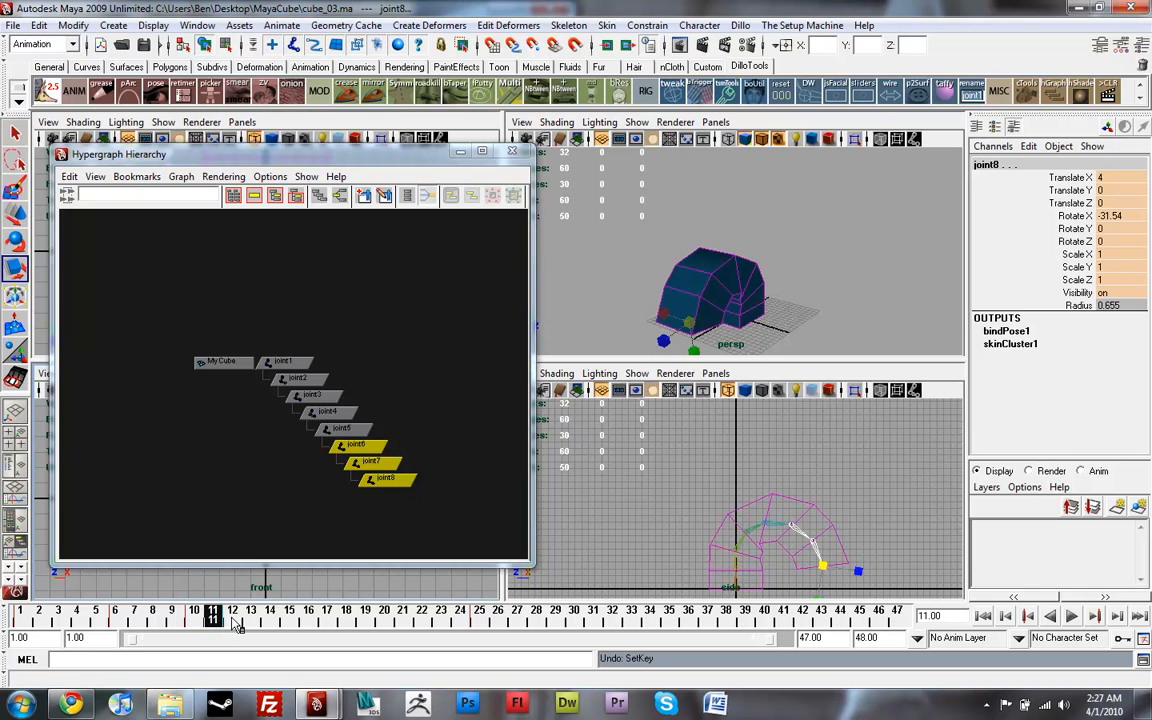
left_click(232, 614)
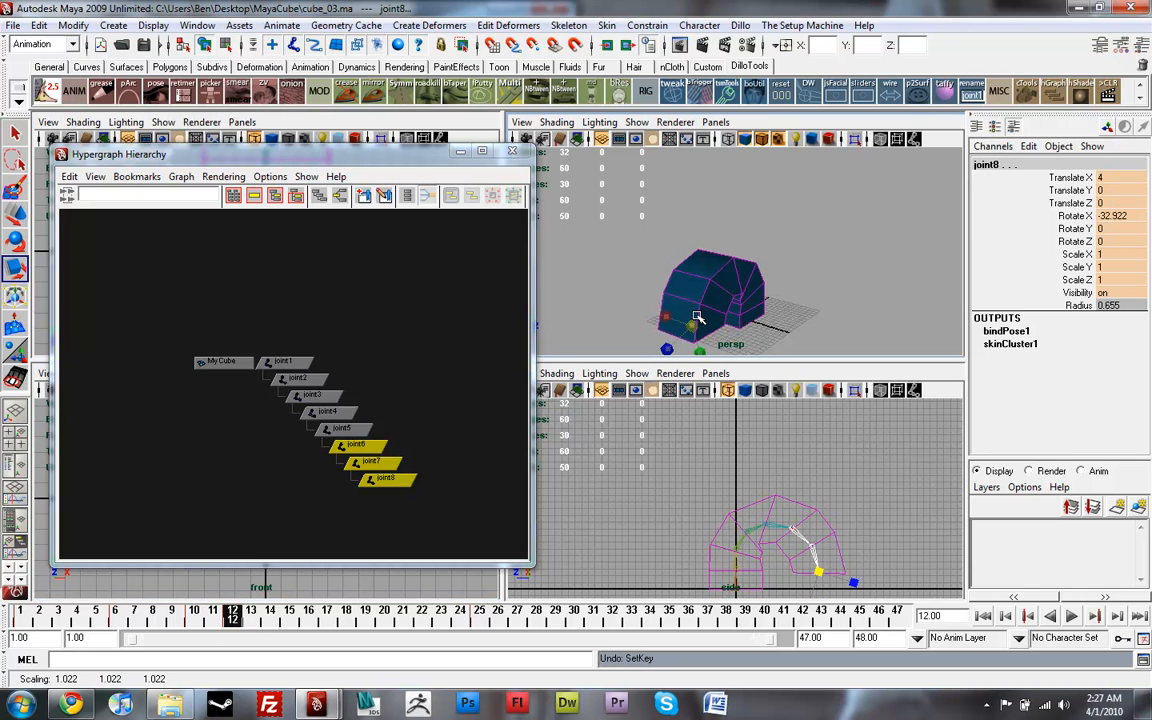
left_click_drag(697, 325, 702, 312)
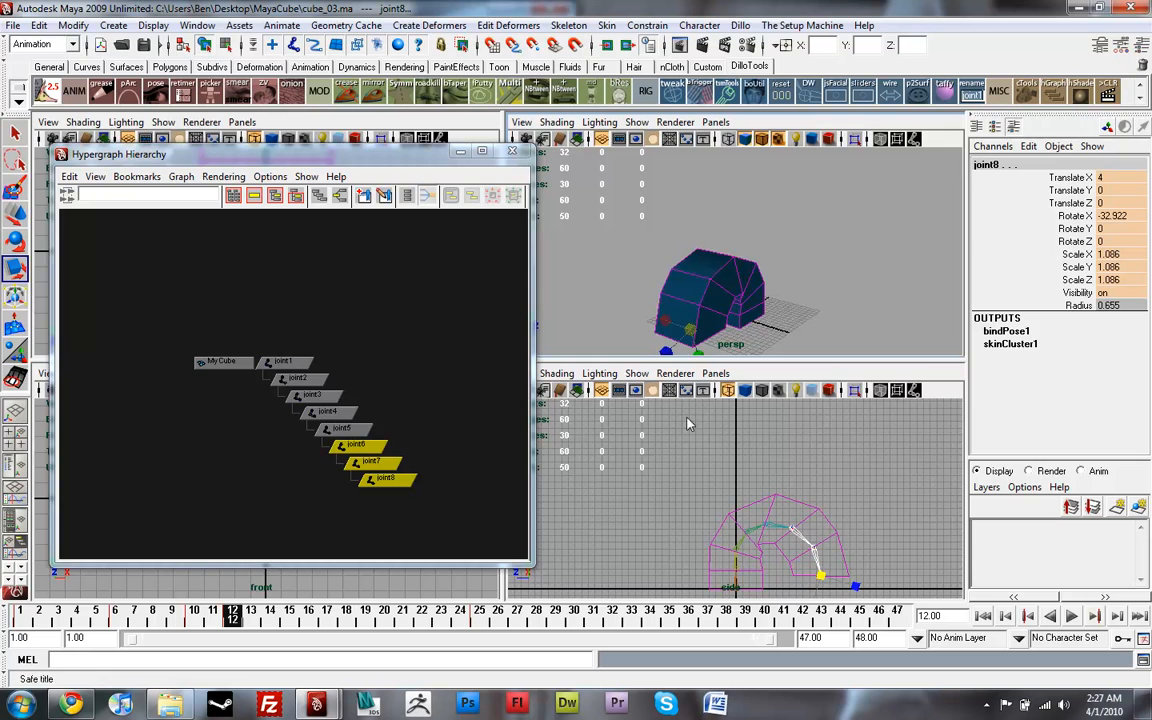
Scrub back to frame 1 and play the bending animation from the upright rest pose.
left_click(193, 614)
left_click_drag(193, 614, 20, 614)
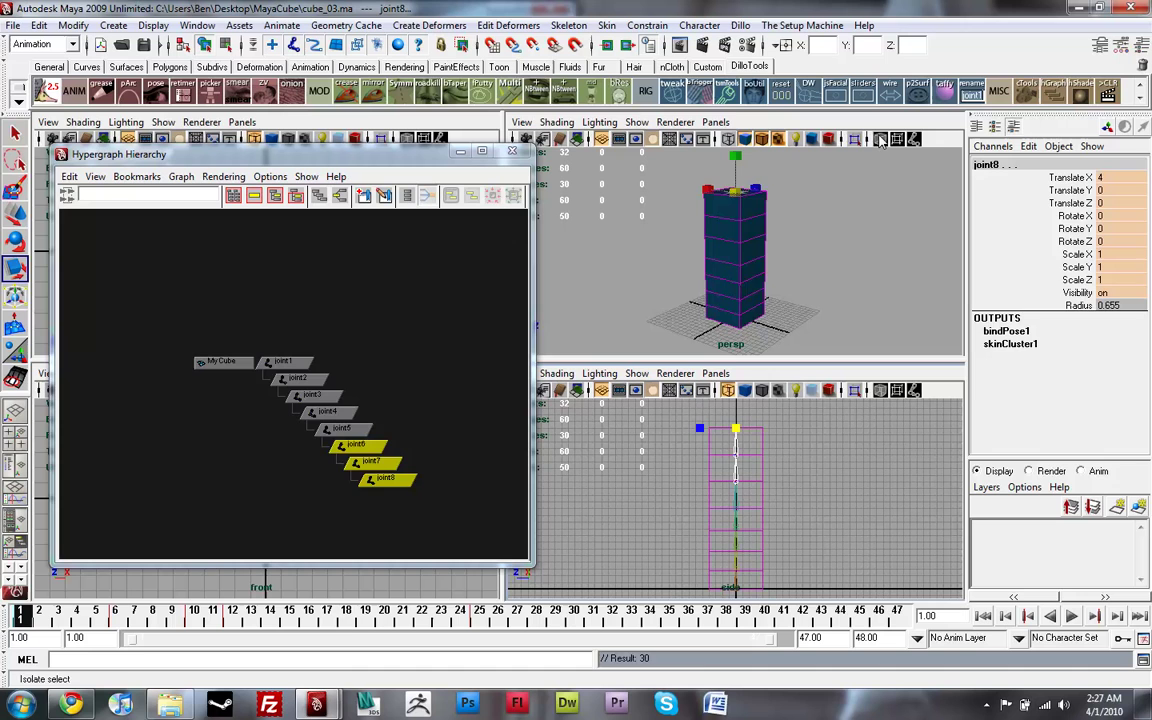
left_click(827, 249)
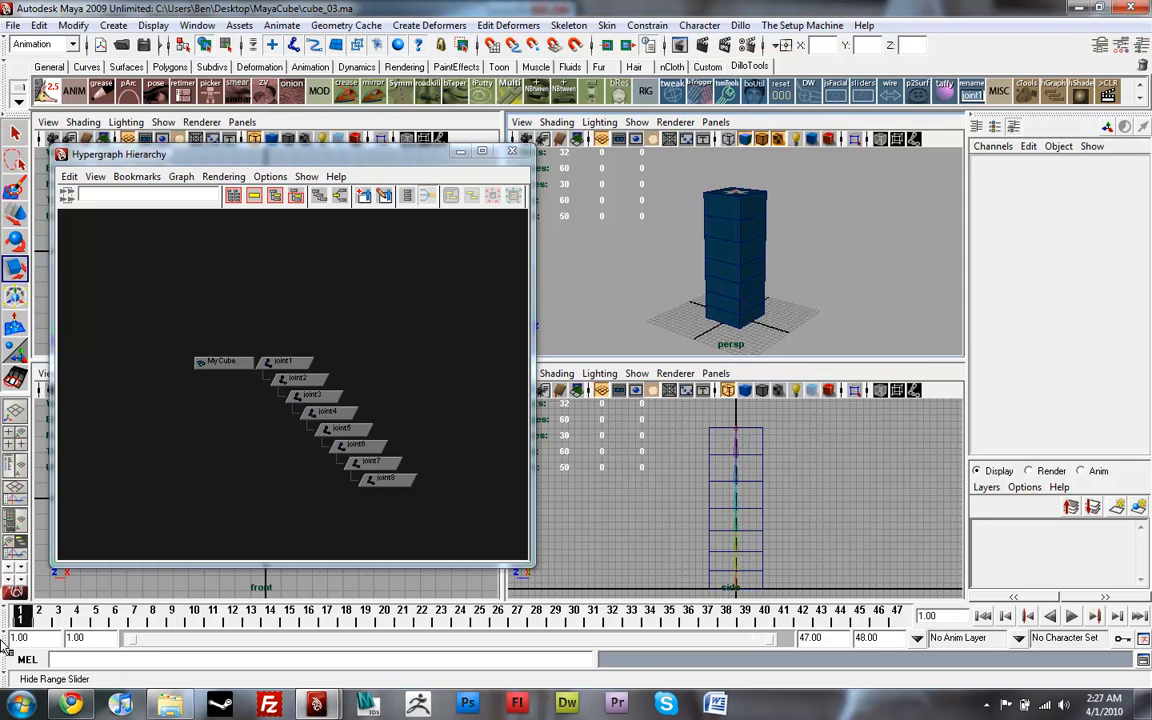
key("alt+v")
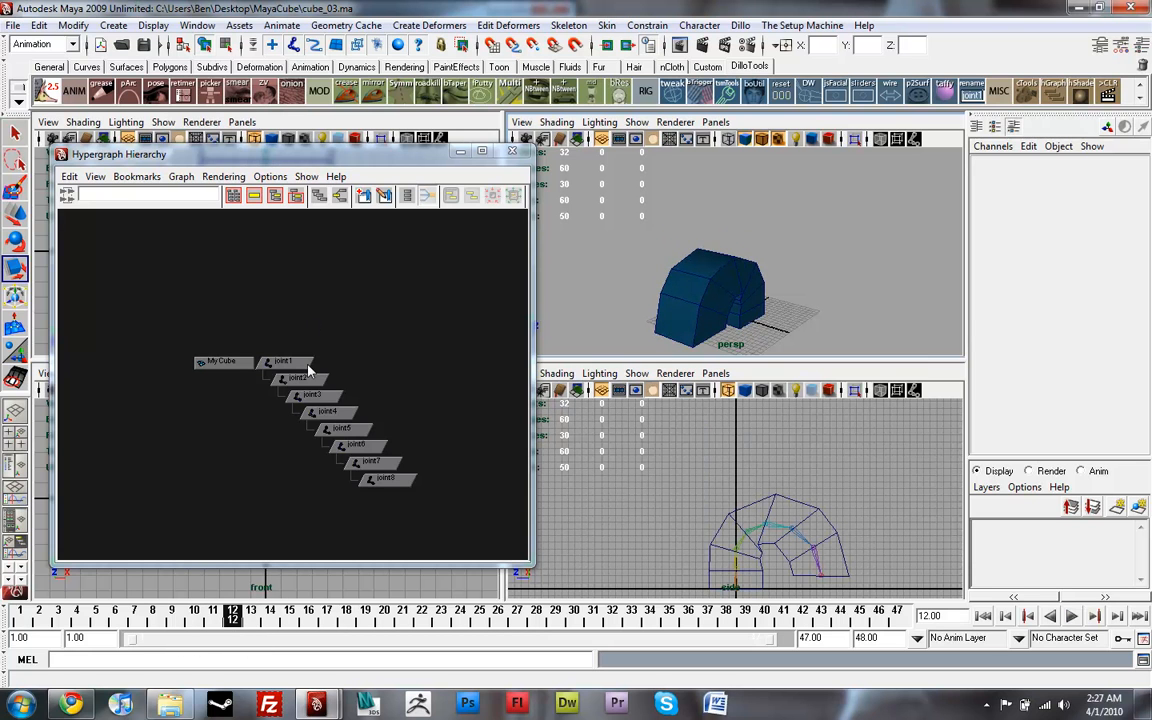
Select all eight joints and scrub between frames 6 and 10 to compare the straight and bent poses.
left_click_drag(307, 370, 450, 490)
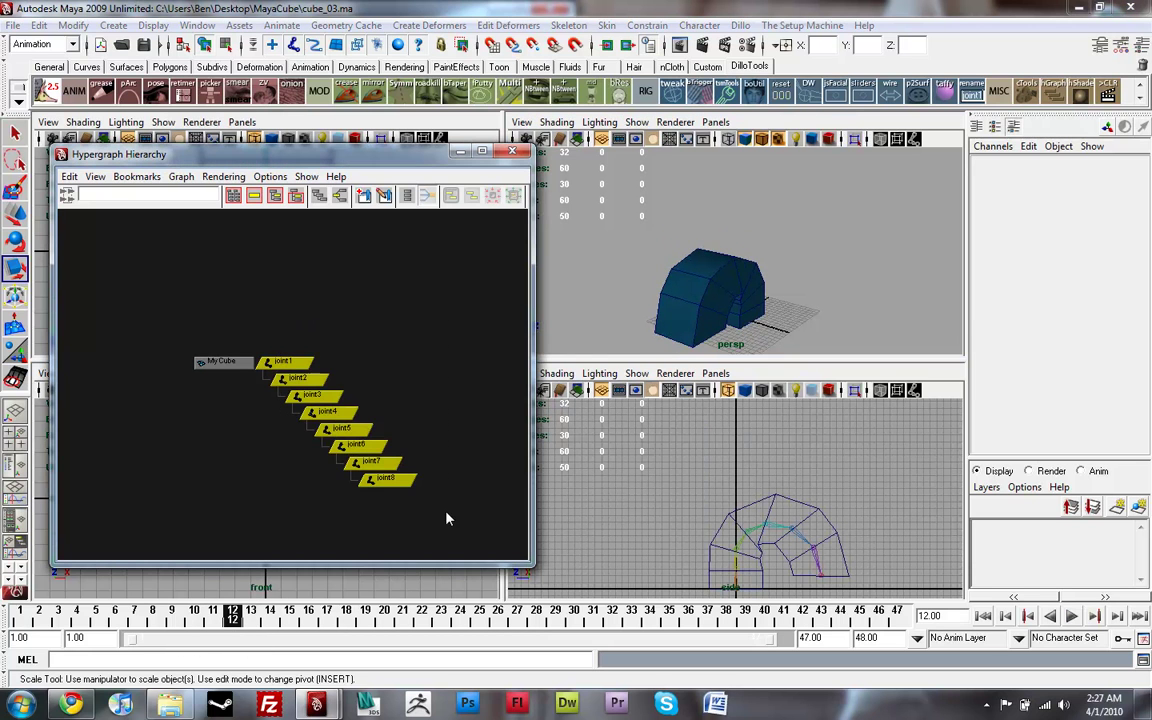
left_click(197, 614)
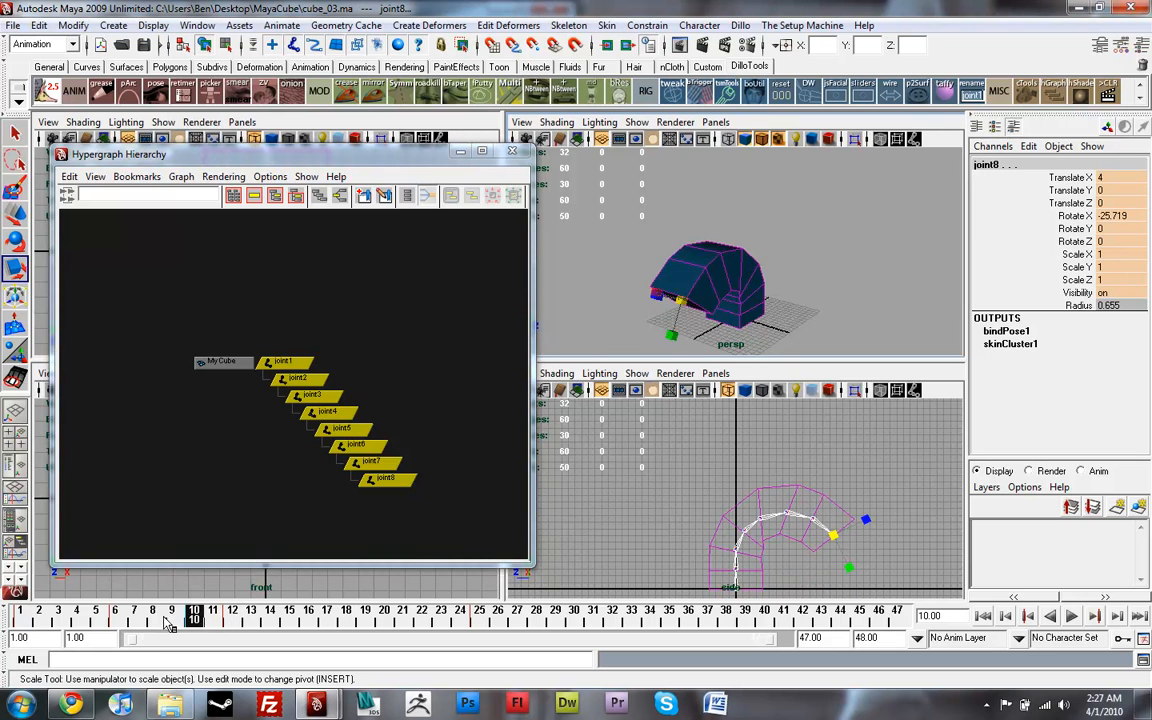
mouse_move(168, 623)
left_mouse_down()
mouse_move(100, 623)
mouse_move(170, 623)
mouse_move(125, 623)
left_mouse_up()
left_click(120, 622)
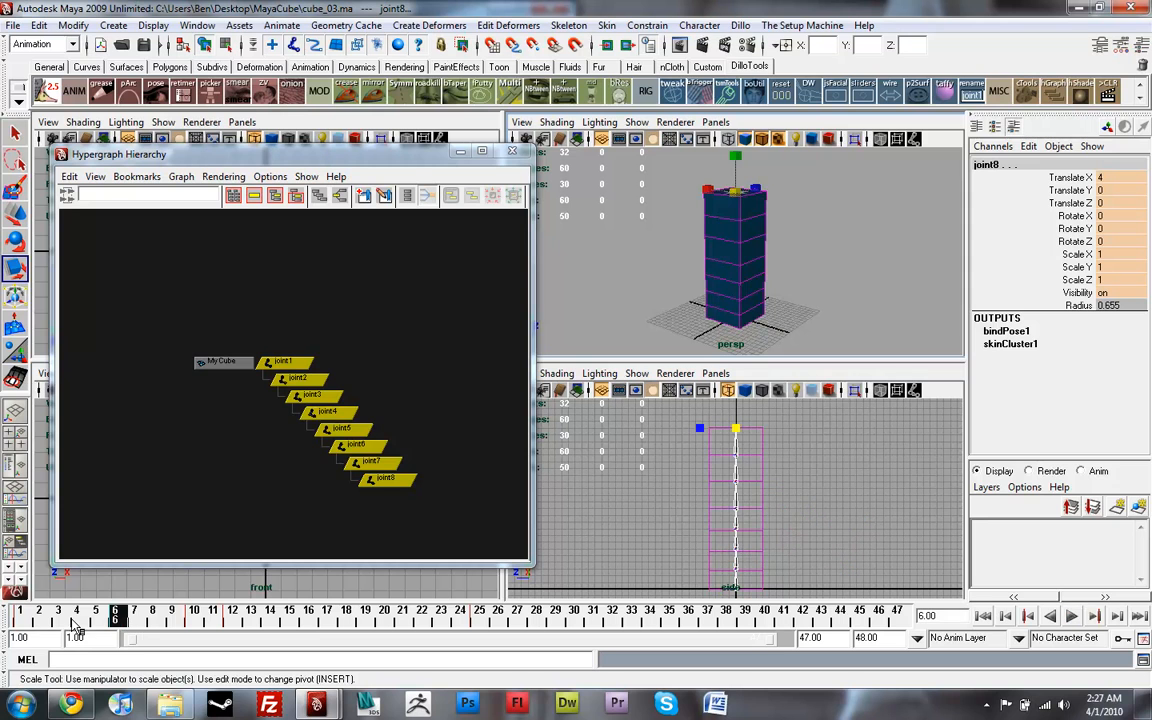
left_click(197, 623)
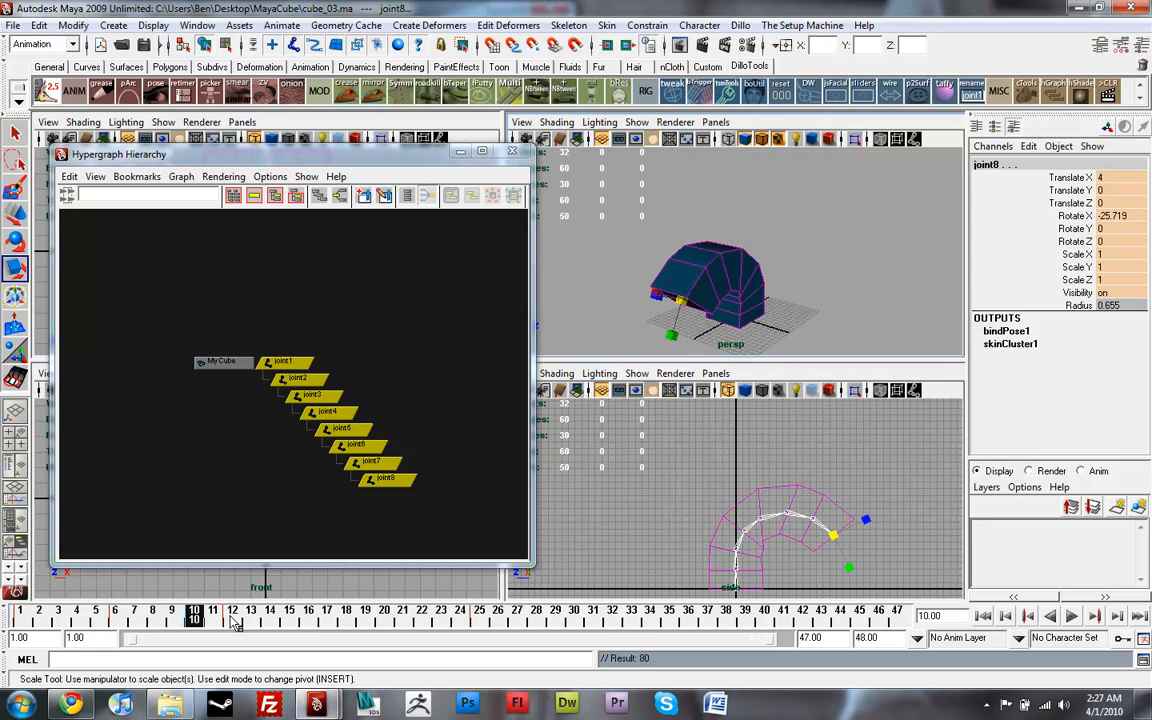
Check the forward curl at frame 12 and the backward bend at frame 25, then scrub forward from frame 1.
left_click_drag(236, 624, 325, 626)
left_click(497, 613)
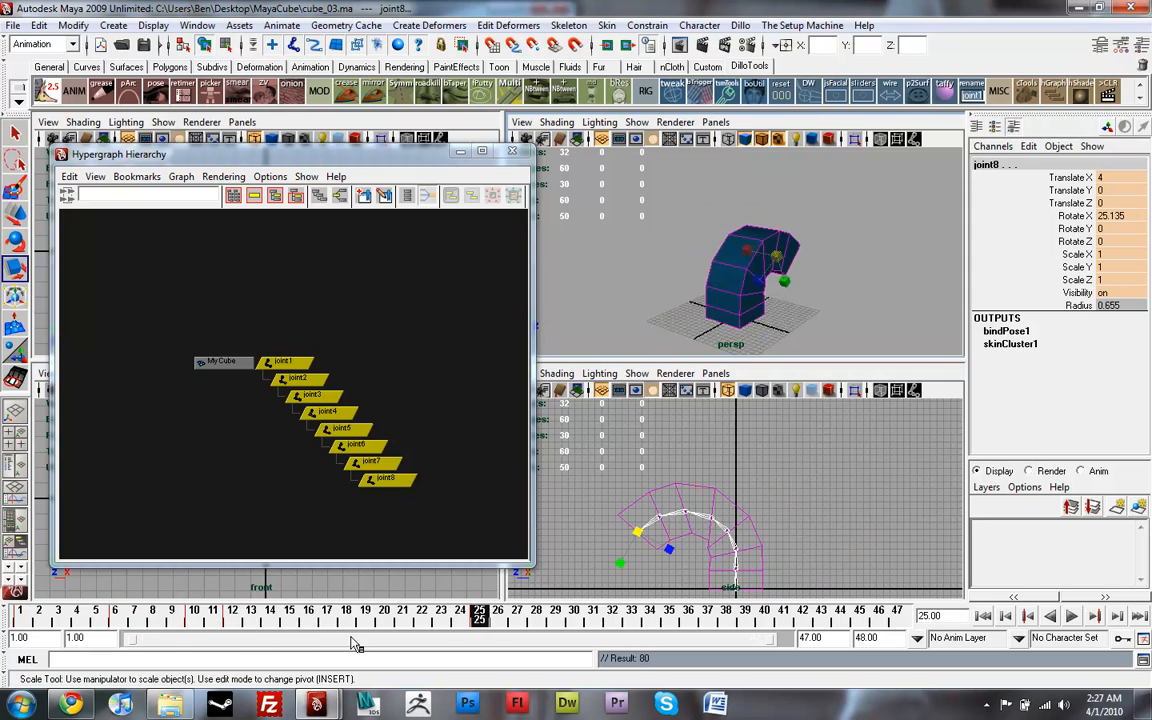
left_click(20, 613)
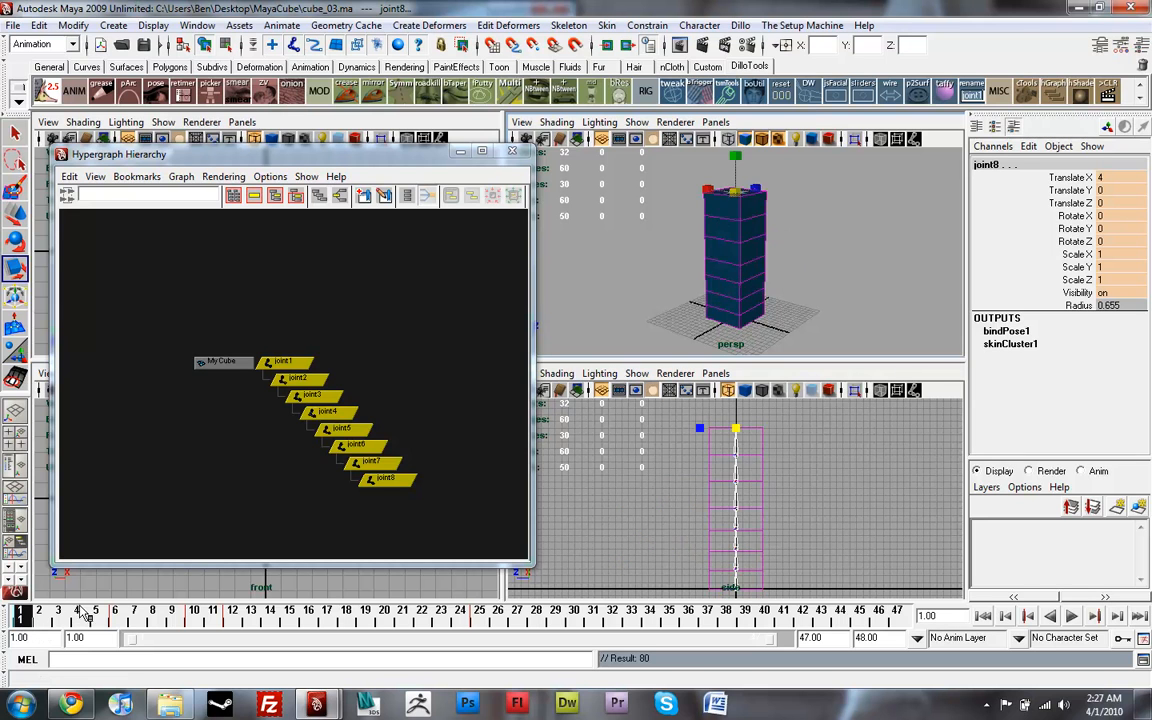
mouse_move(88, 617)
left_mouse_down()
mouse_move(497, 620)
mouse_move(120, 620)
mouse_move(480, 620)
left_mouse_up()
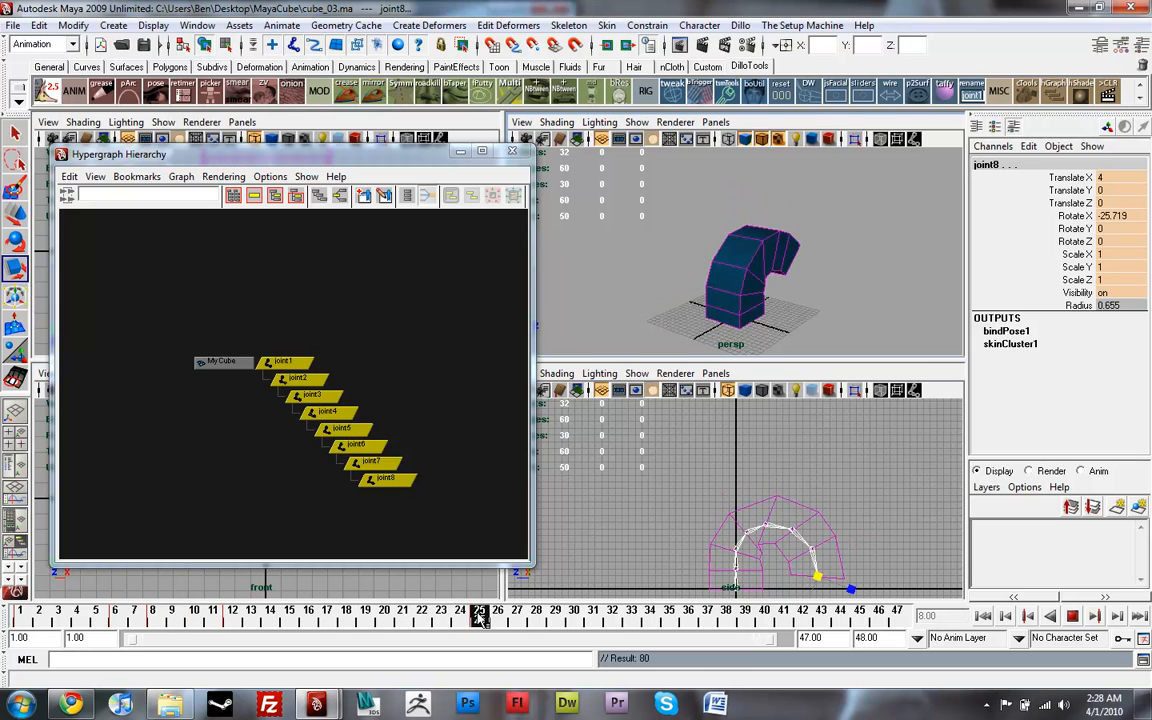
left_click_drag(480, 620, 345, 622)
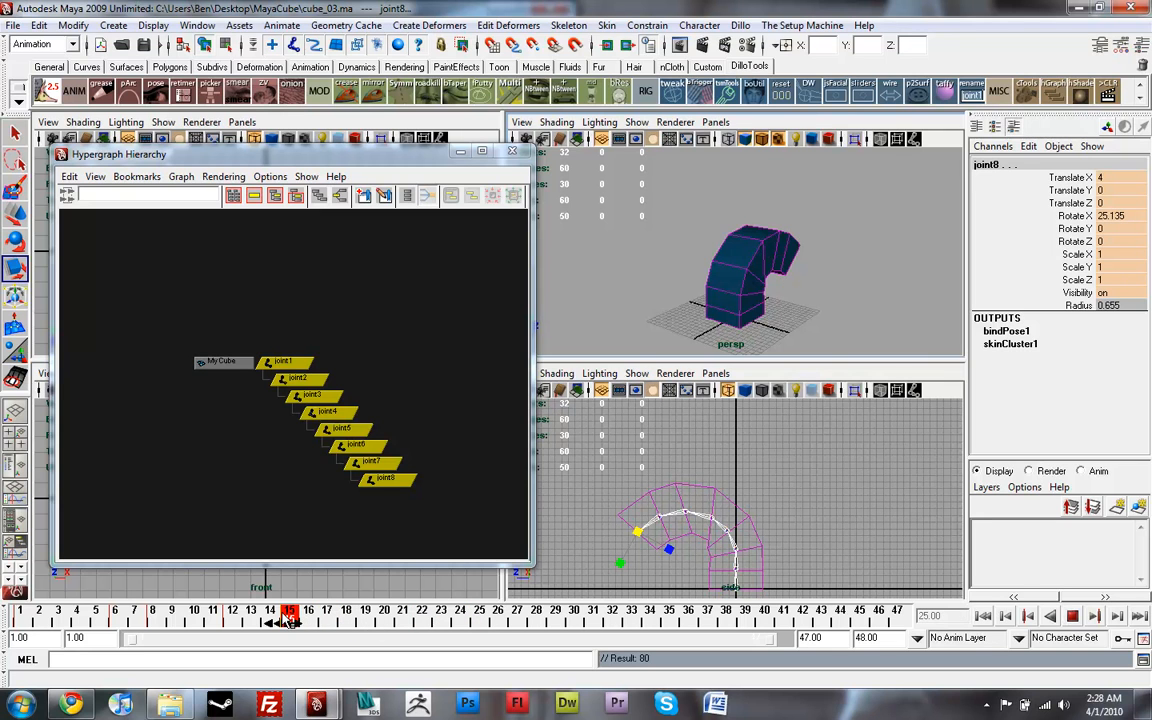
left_click_drag(290, 620, 143, 620)
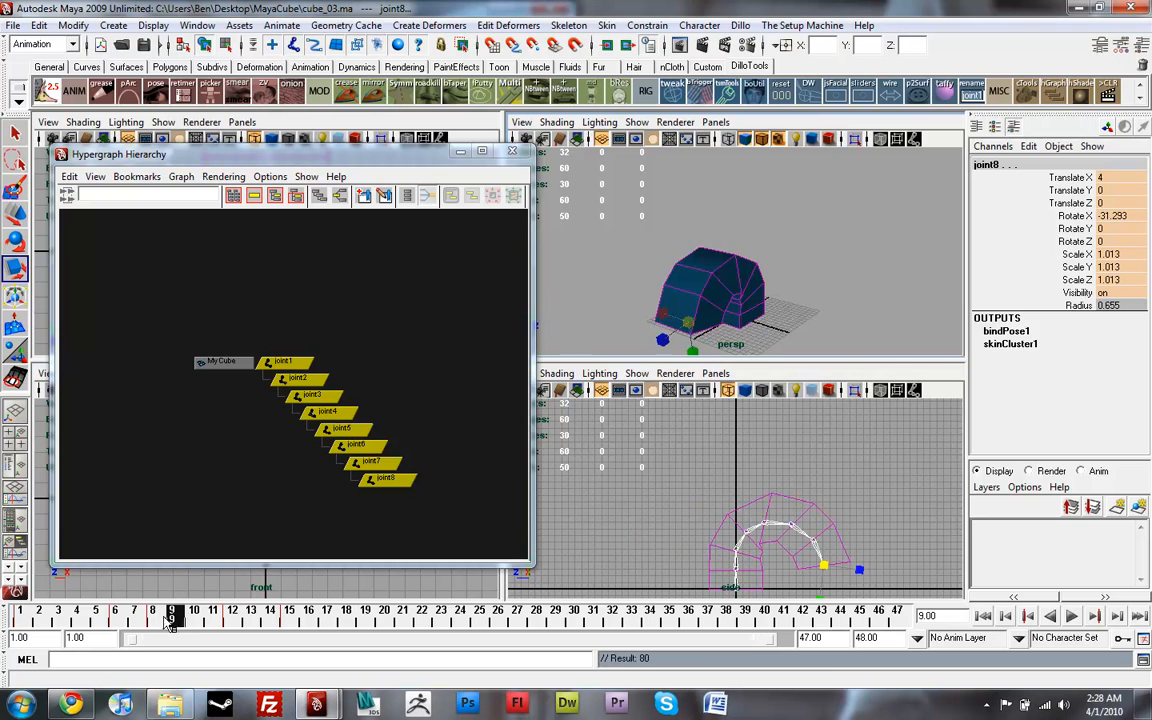
key("alt+v")
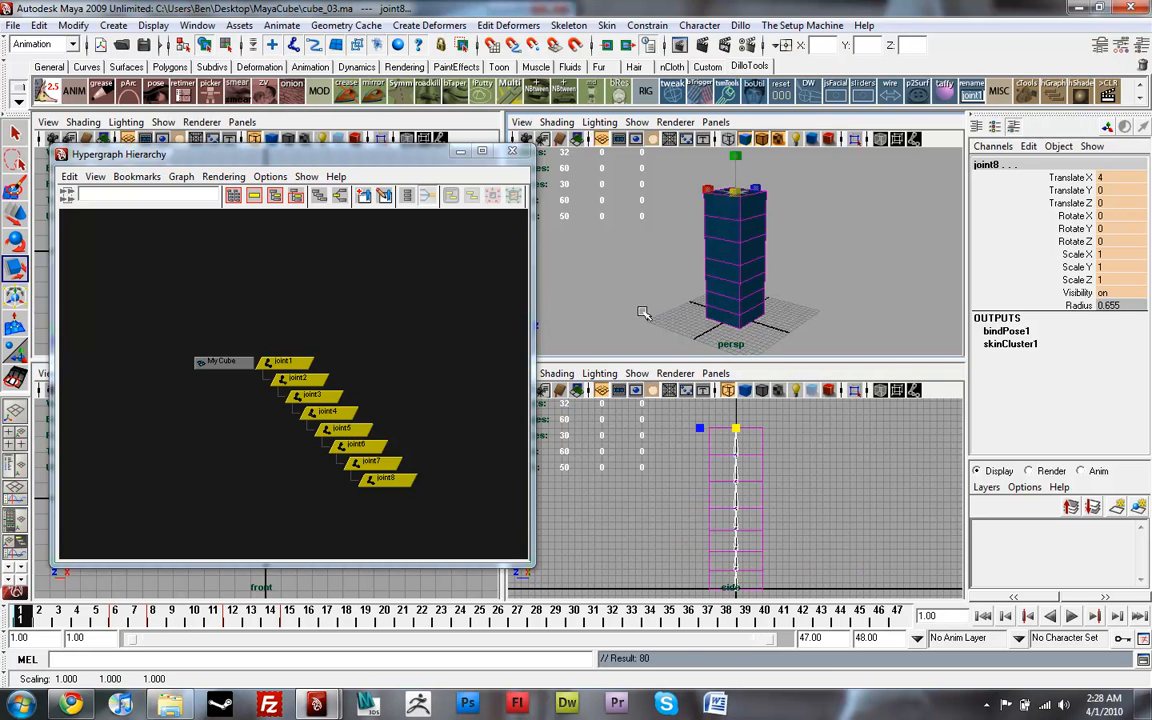
left_click(1073, 617)
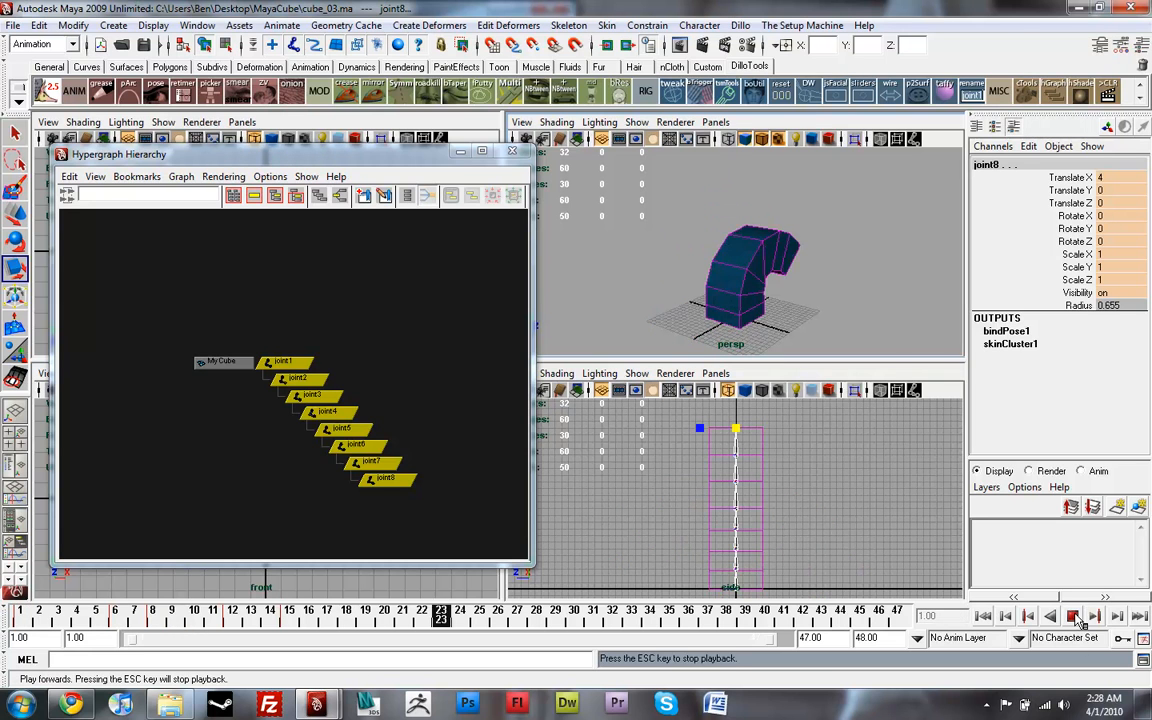
left_click(1074, 617)
mouse_move(509, 614)
left_mouse_down()
mouse_move(58, 614)
mouse_move(328, 614)
mouse_move(155, 614)
left_mouse_up()
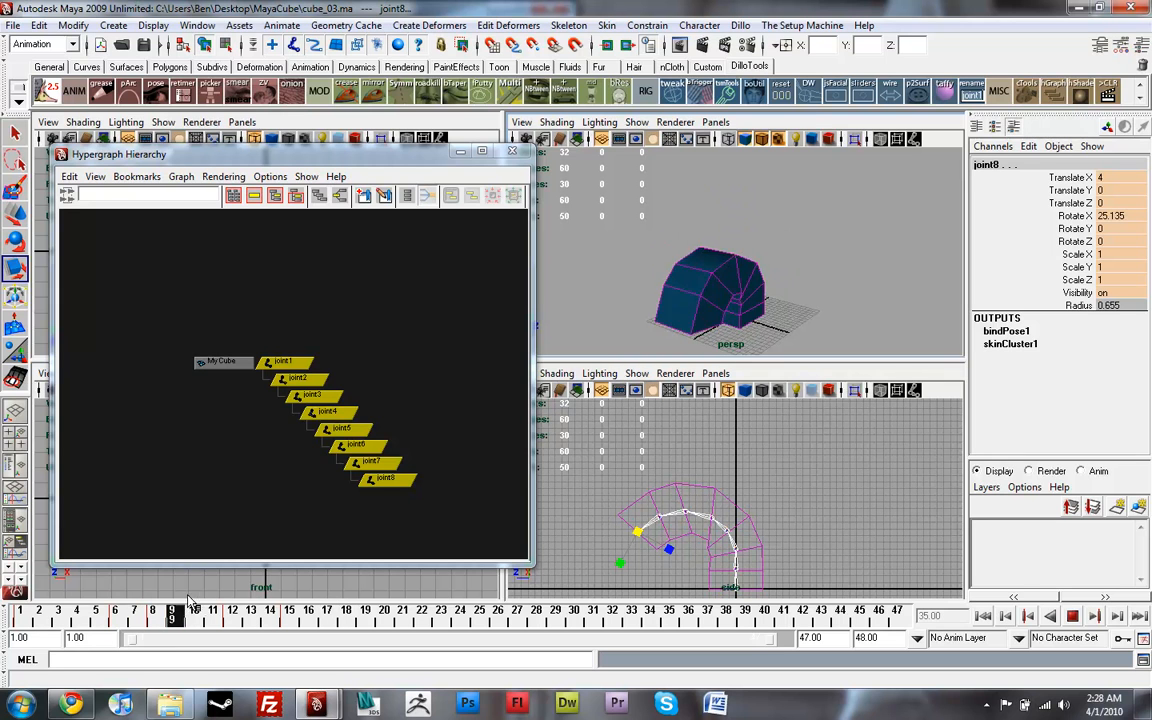
left_click_drag(175, 612, 307, 612)
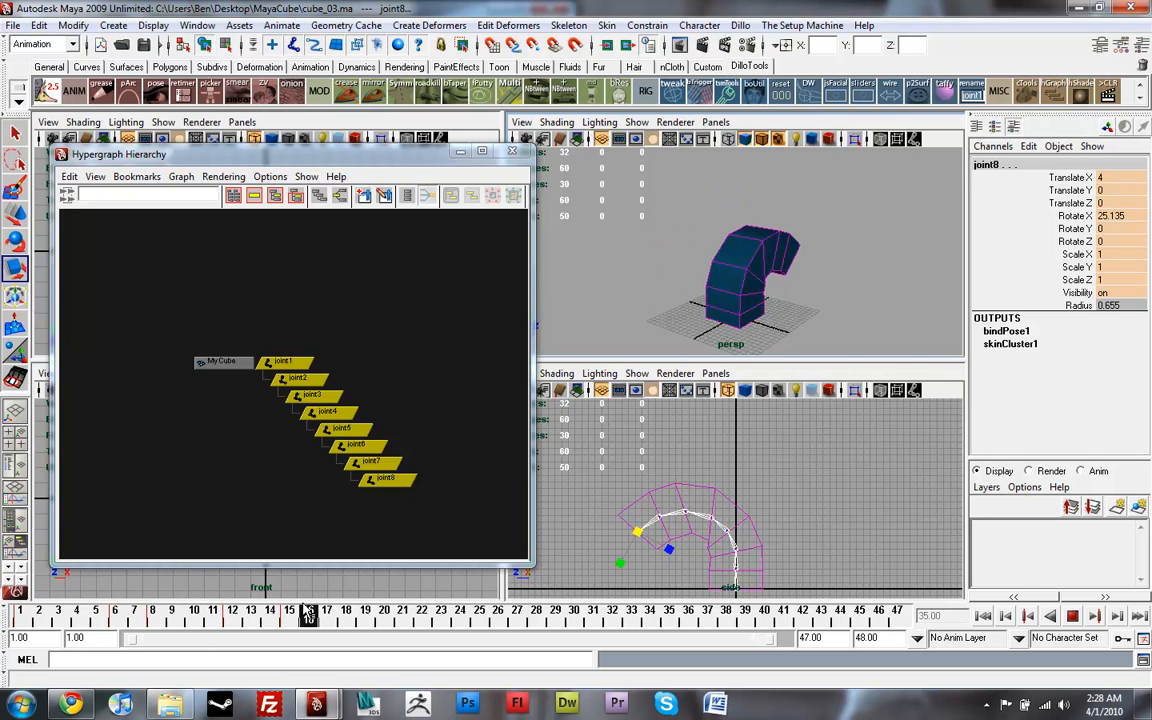
mouse_move(307, 612)
left_mouse_down()
mouse_move(22, 612)
mouse_move(346, 612)
mouse_move(78, 612)
mouse_move(305, 620)
mouse_move(95, 614)
mouse_move(270, 614)
left_mouse_up()
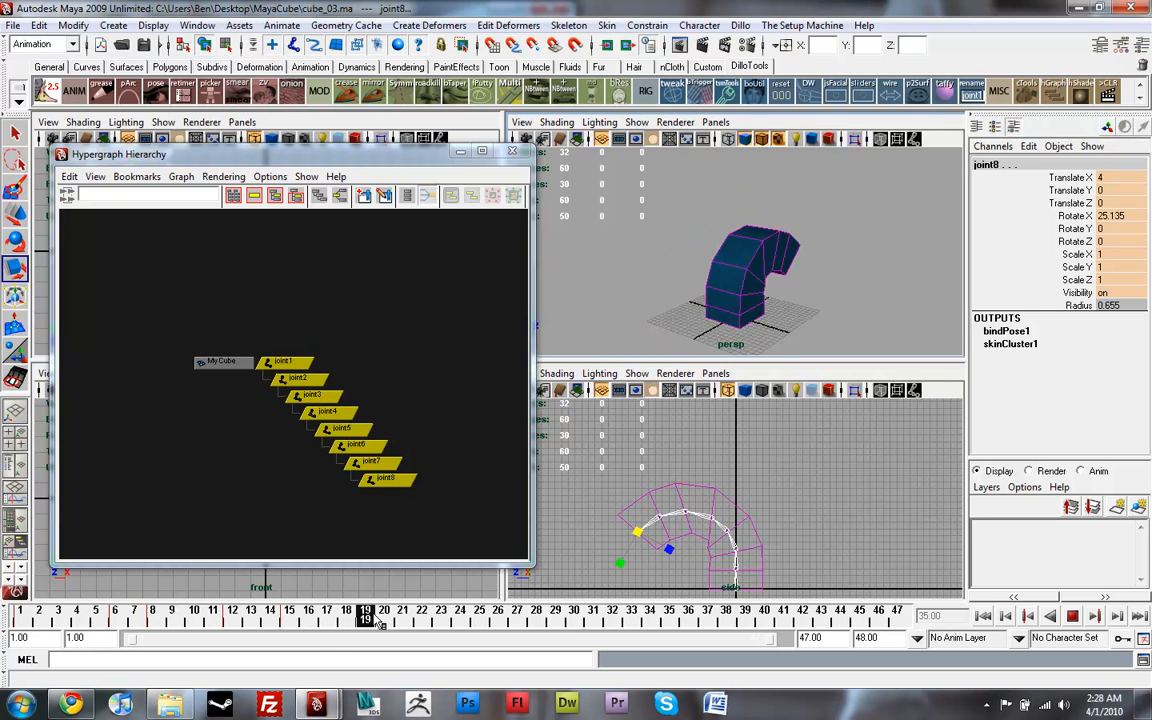